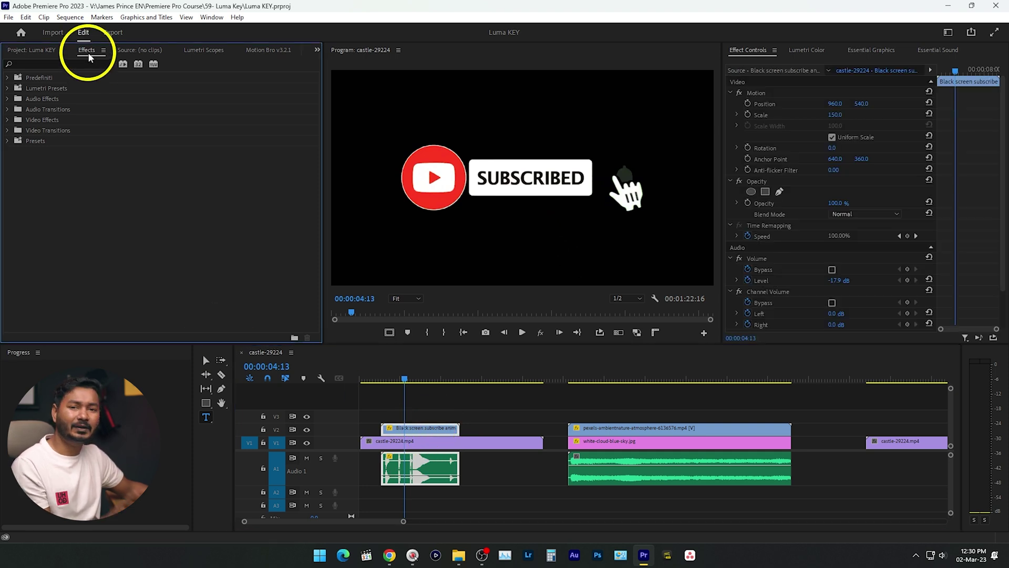
Search the Effects panel for 'luma' and drop Luma Key onto the subscribe clip on V2
left_click(212, 18)
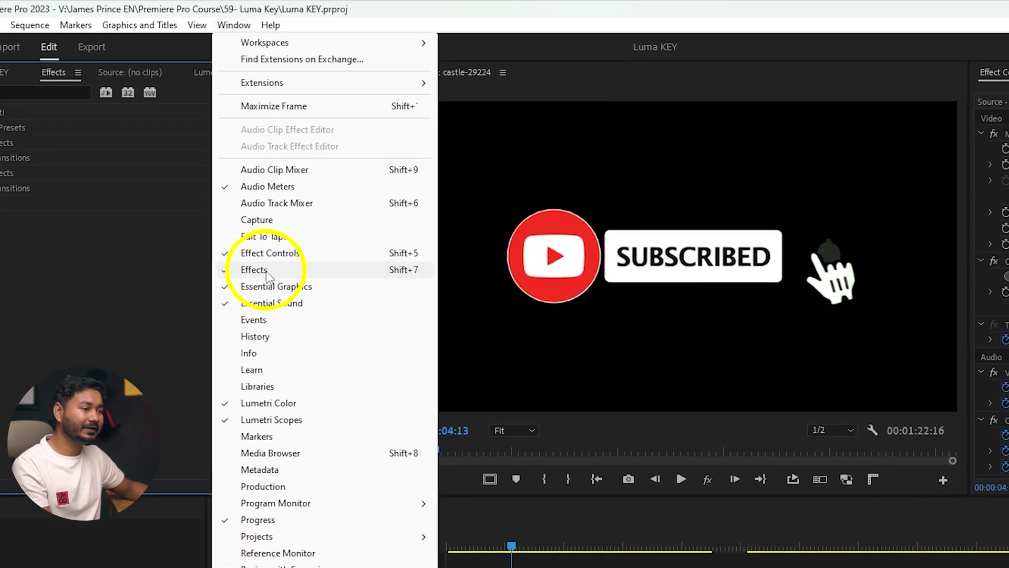
left_click(266, 270)
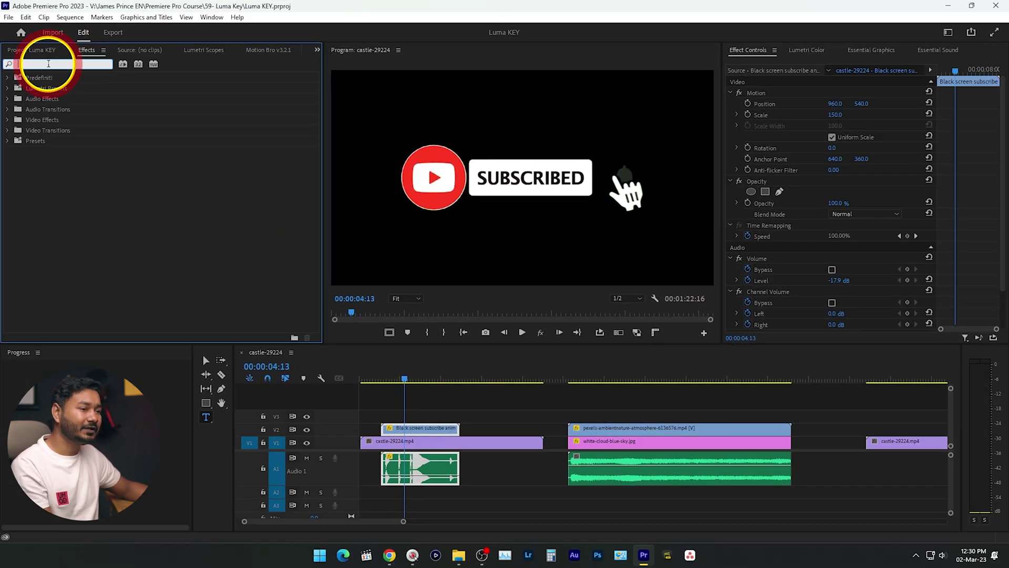
type("luma")
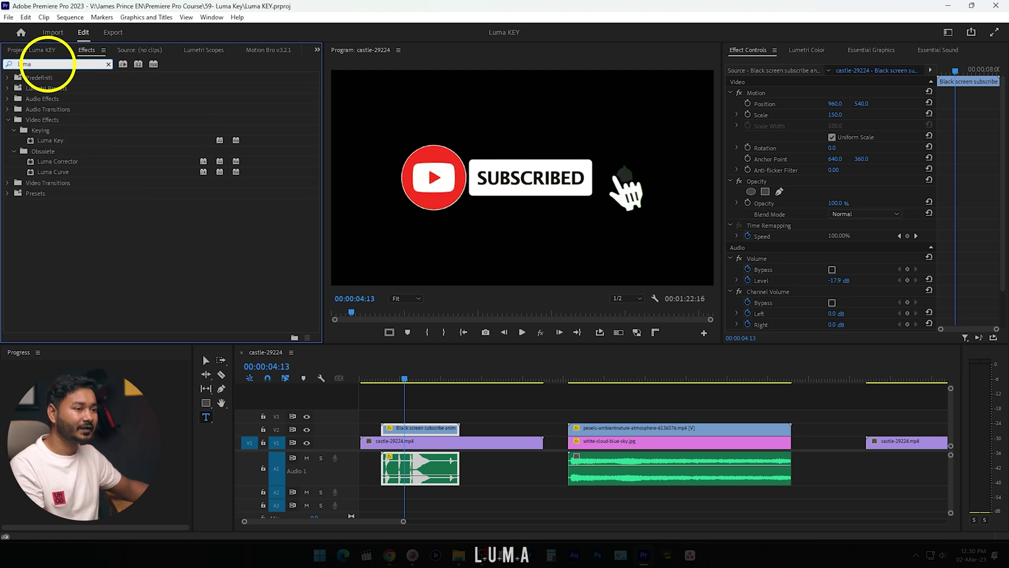
left_click(44, 141)
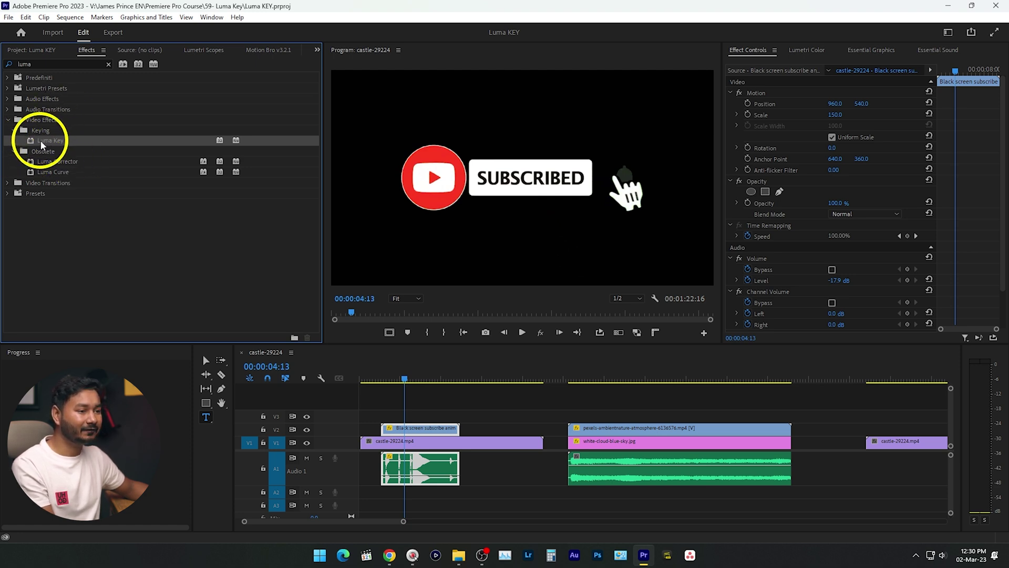
left_click_drag(41, 142, 421, 431)
left_click_drag(359, 386, 359, 387)
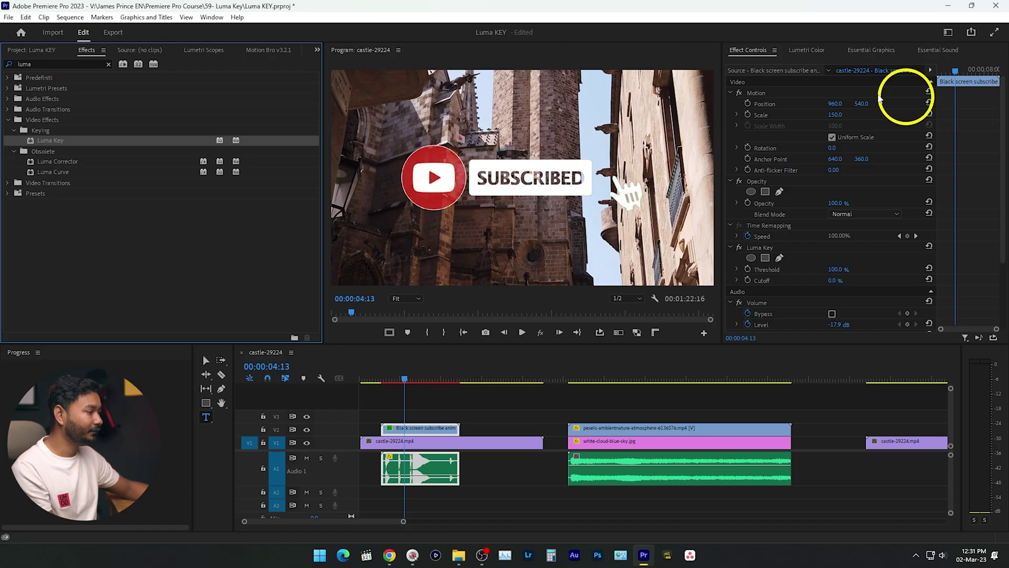
left_click(750, 50)
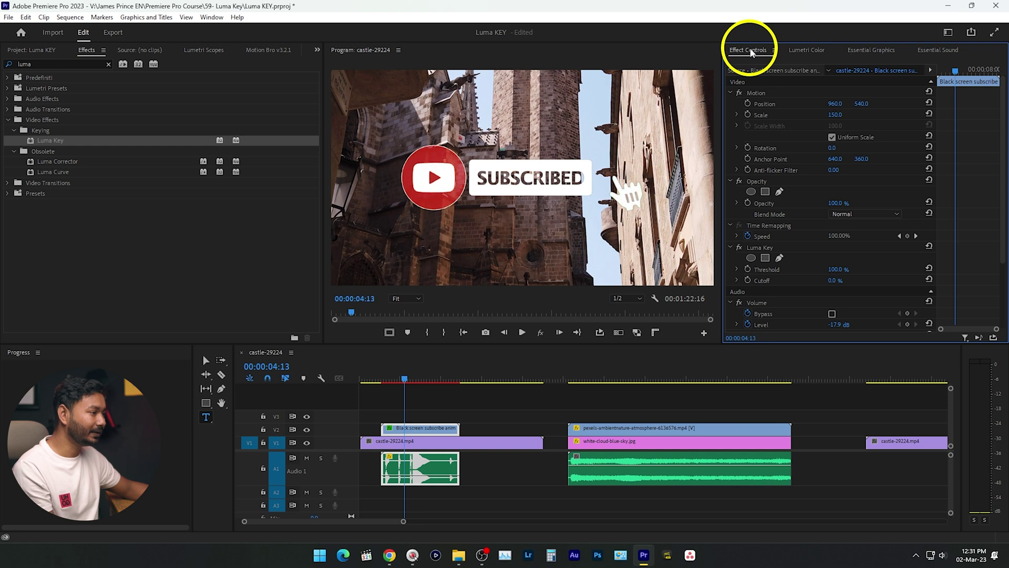
left_click(213, 18)
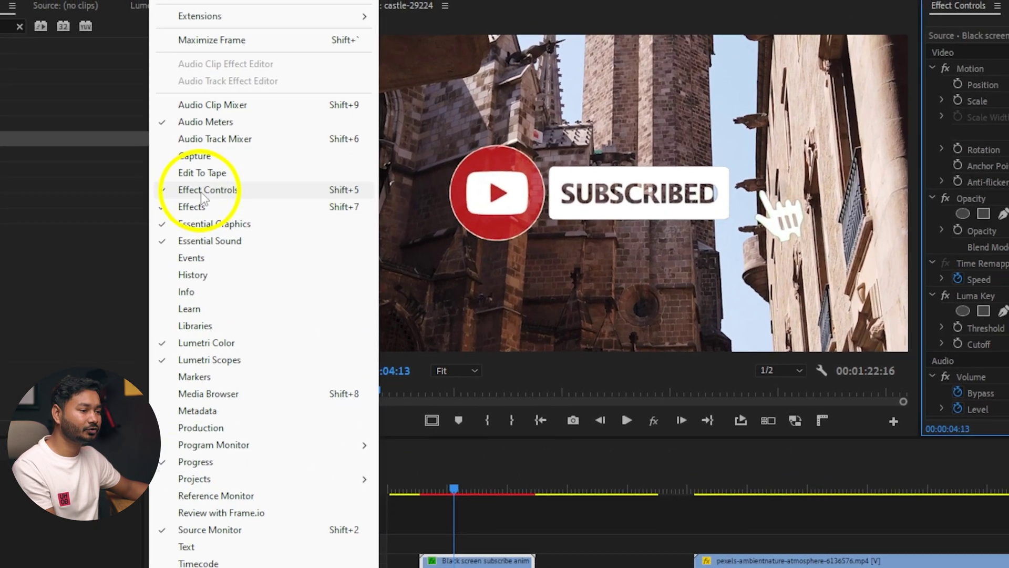
left_click(200, 162)
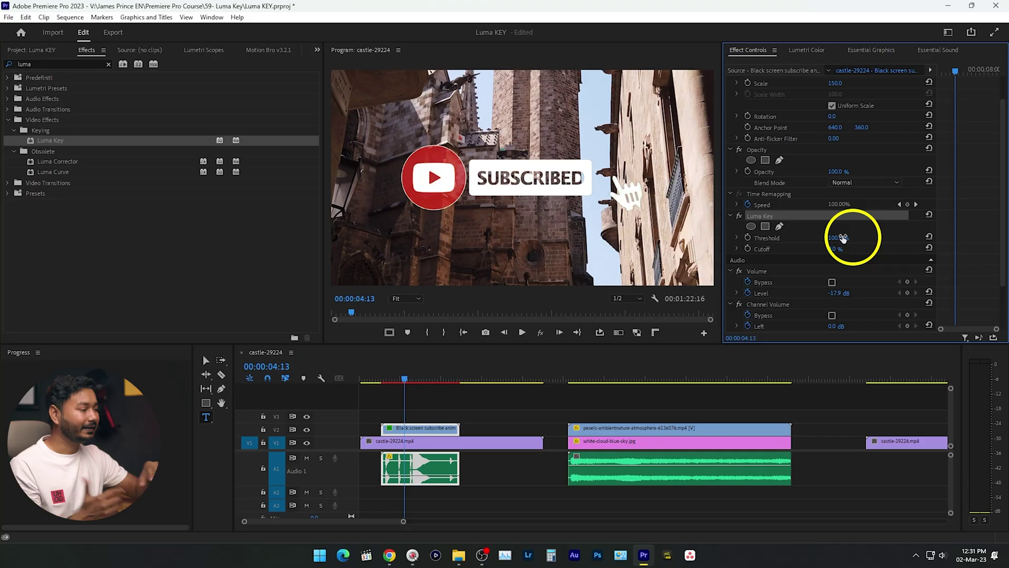
Test the Luma Key by scrubbing Threshold and Cutoff between 0% and 100%
left_click_drag(834, 233, 771, 234)
left_click(896, 261)
left_click_drag(833, 253, 946, 250)
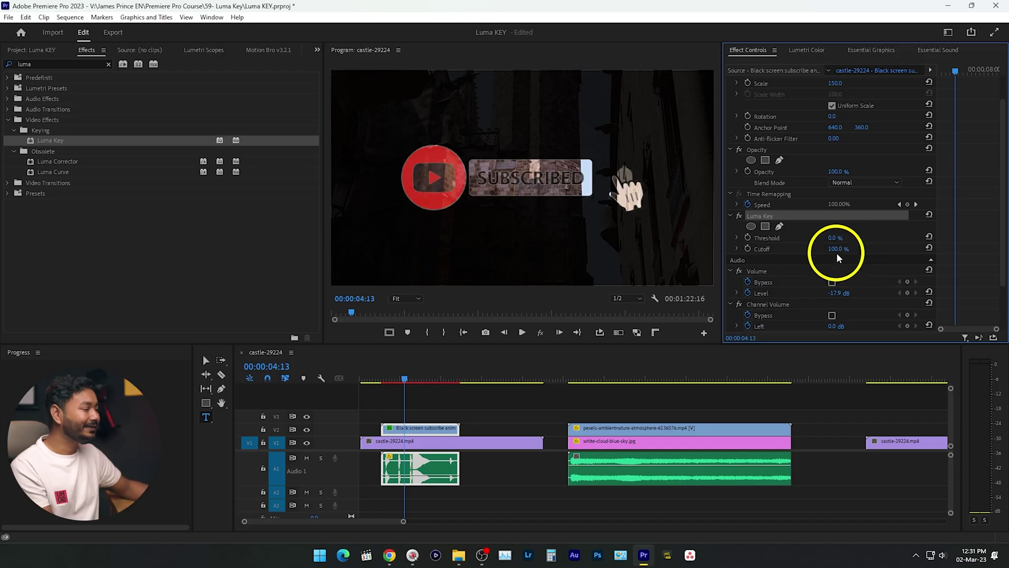
left_click_drag(836, 238, 887, 235)
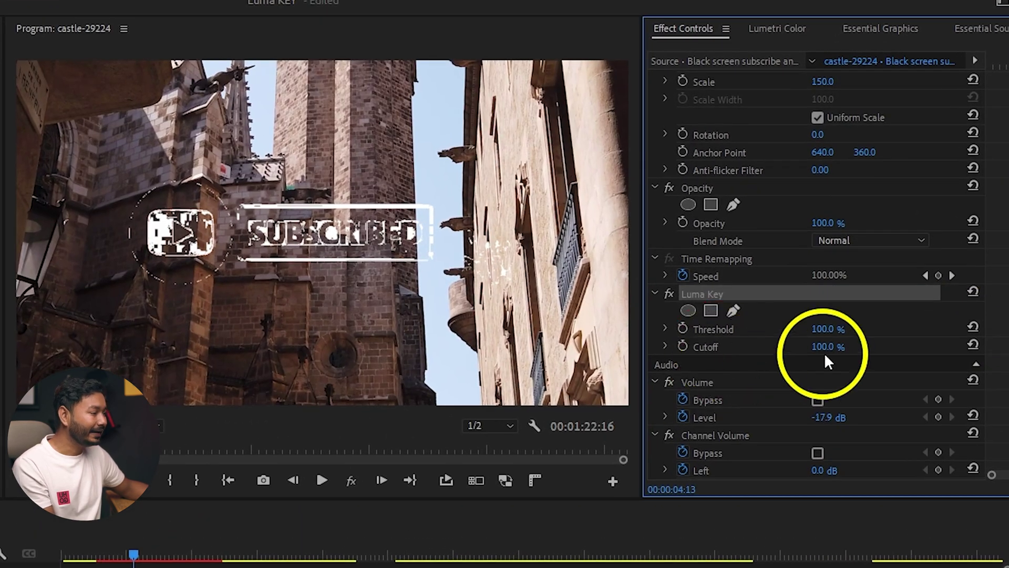
left_click_drag(826, 335, 837, 332)
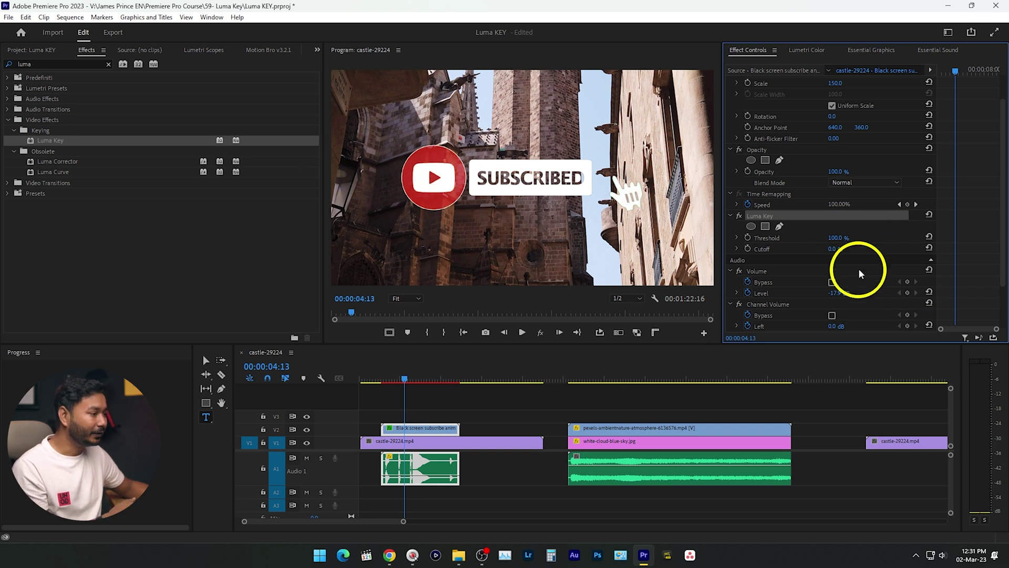
Settle Threshold at 2% with Cutoff 0%, then play the subscribe animation to preview
left_click_drag(841, 241, 786, 240)
left_click(832, 239)
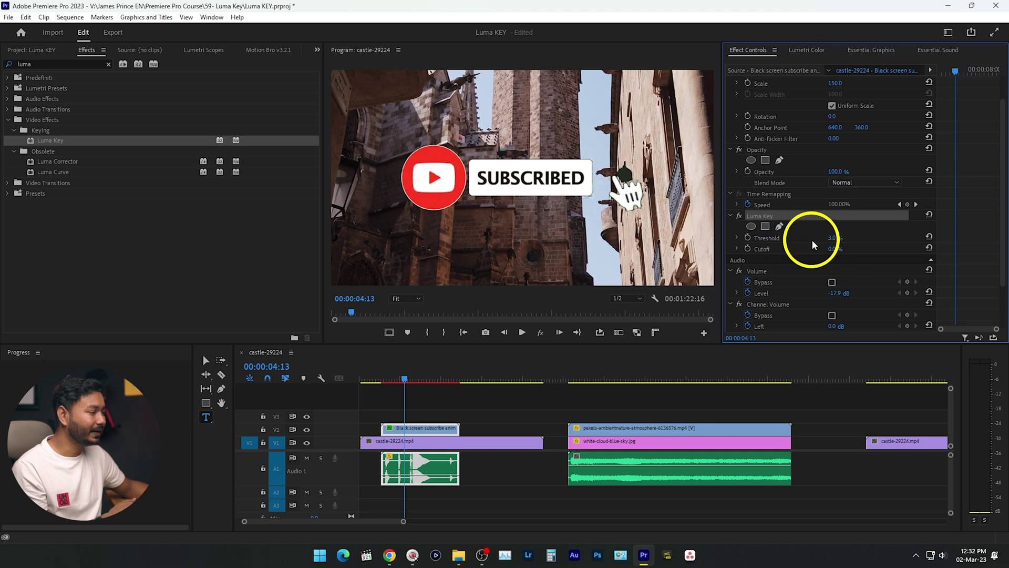
left_click_drag(829, 239, 831, 237)
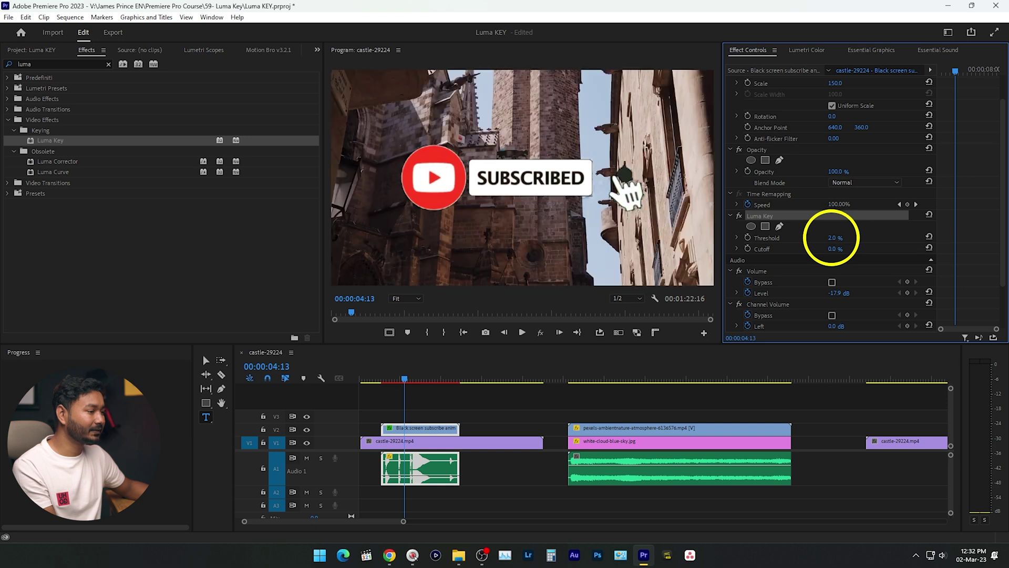
left_click(378, 370)
key("space")
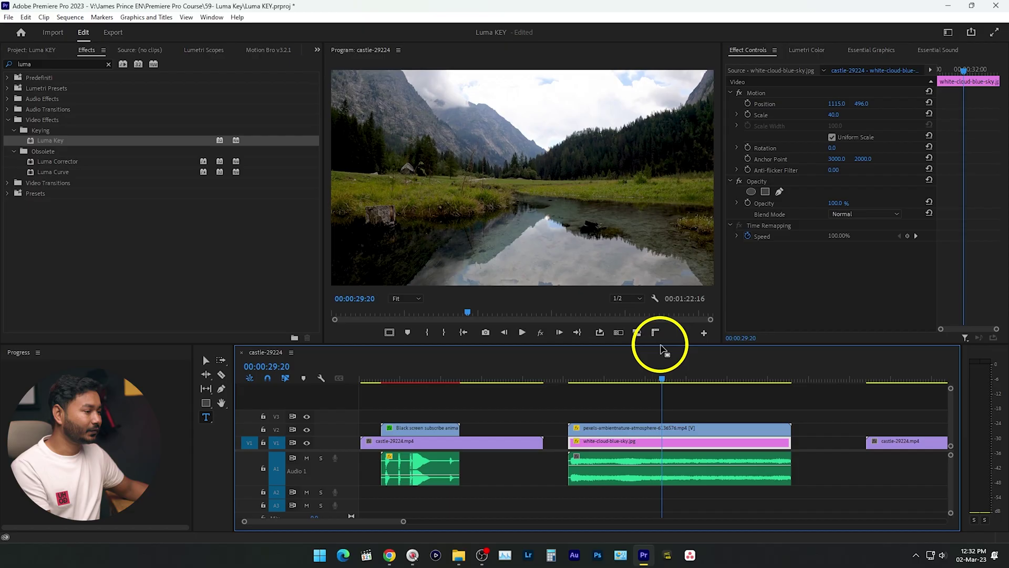
Select the pexels mountain-lake clip on V2
left_click(658, 427)
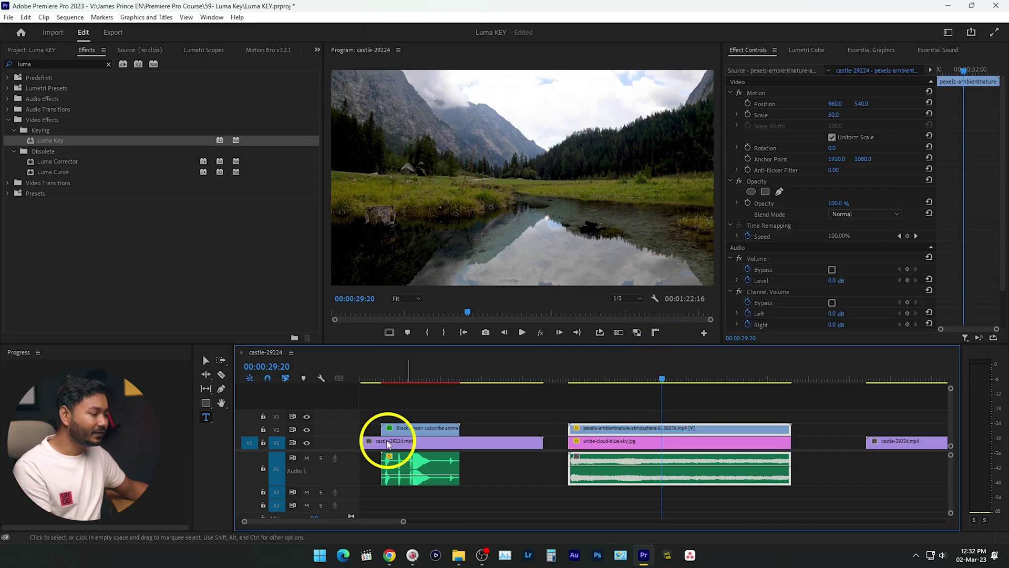
Hide and re-show the V2 track to compare against the cloudy sky image below
left_click(307, 429)
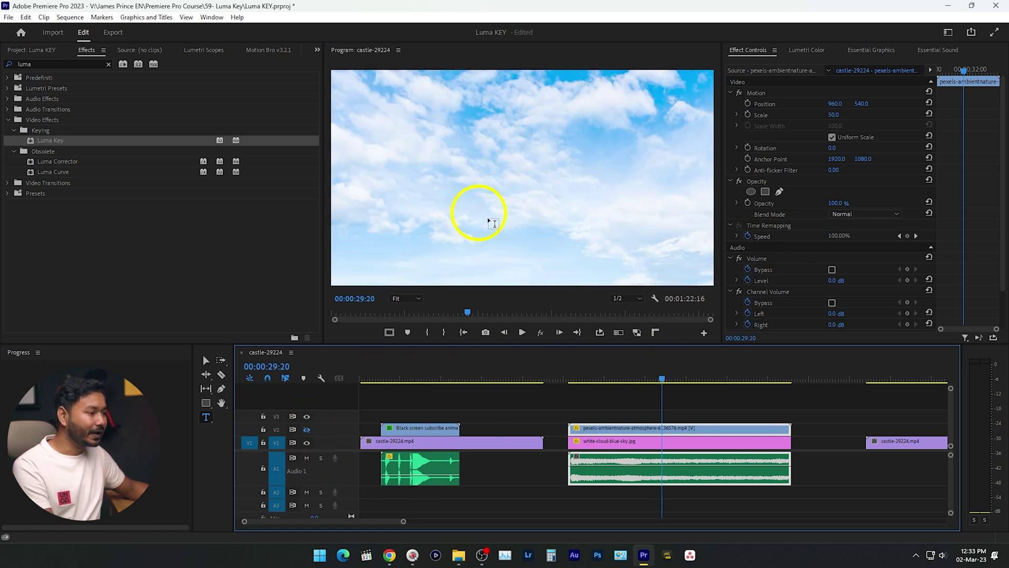
left_click(656, 443)
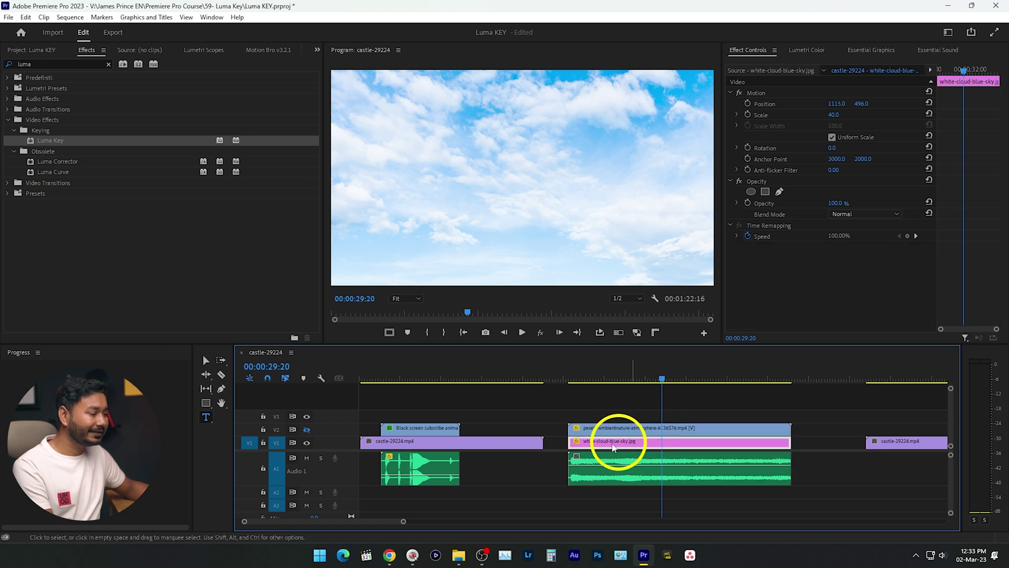
left_click(306, 430)
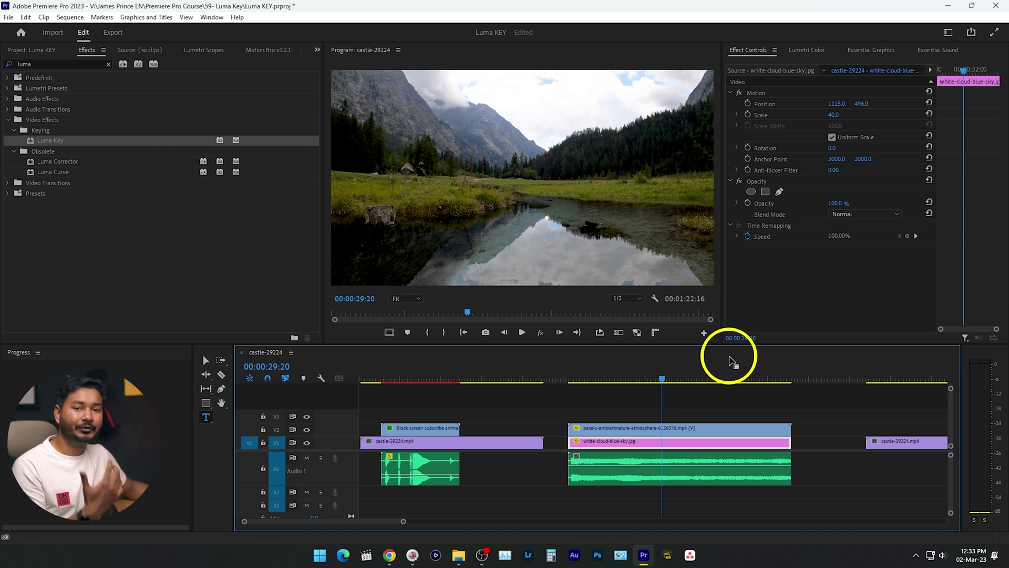
Apply Luma Key to the selected pexels mountain-lake clip on V2
left_click(704, 428)
left_click_drag(43, 141, 612, 340)
left_click_drag(673, 419, 672, 421)
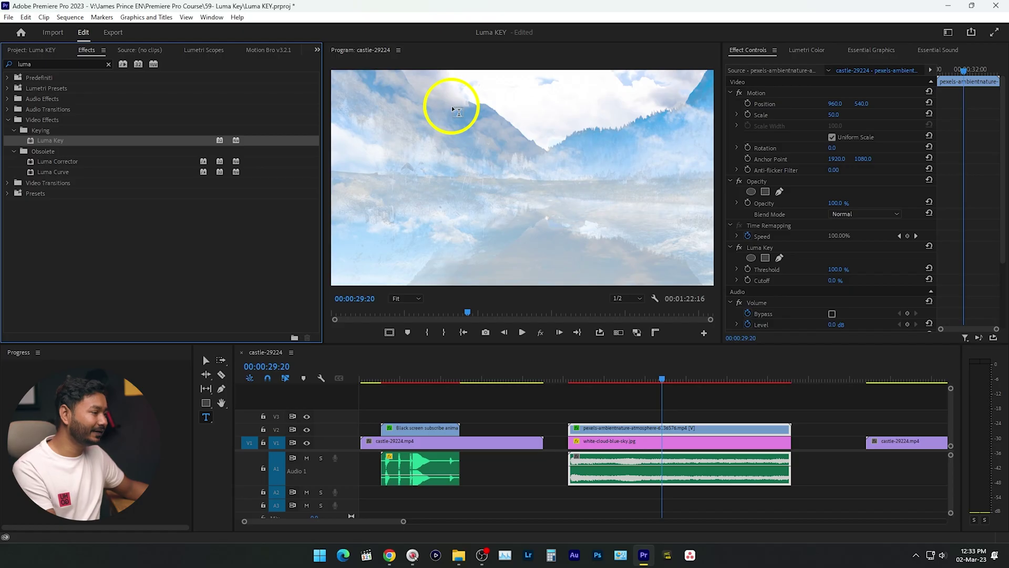
Add a Free draw bezier mask to the mountain clip's Luma Key, starting at the top-left
left_click(659, 425)
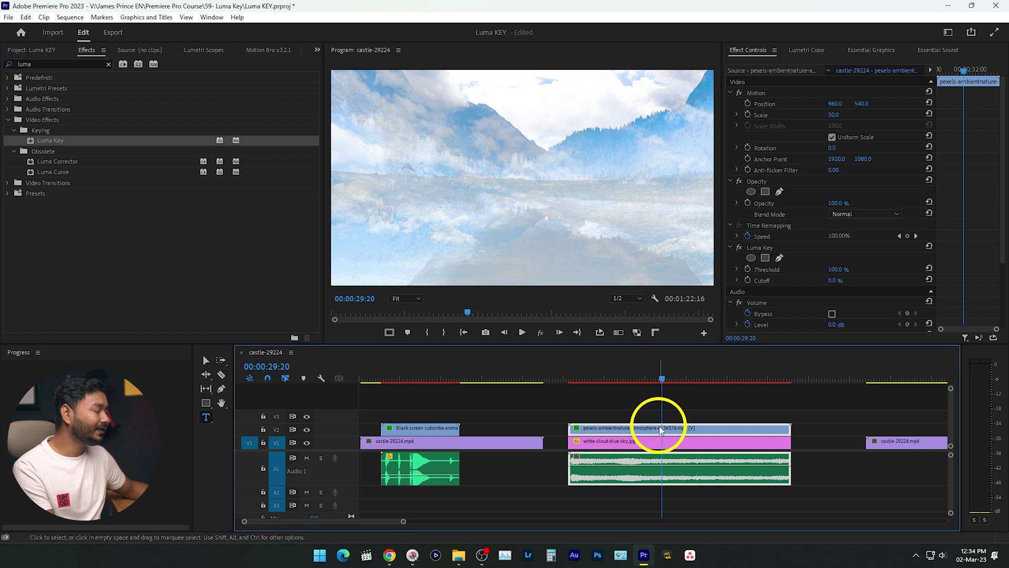
left_click(756, 51)
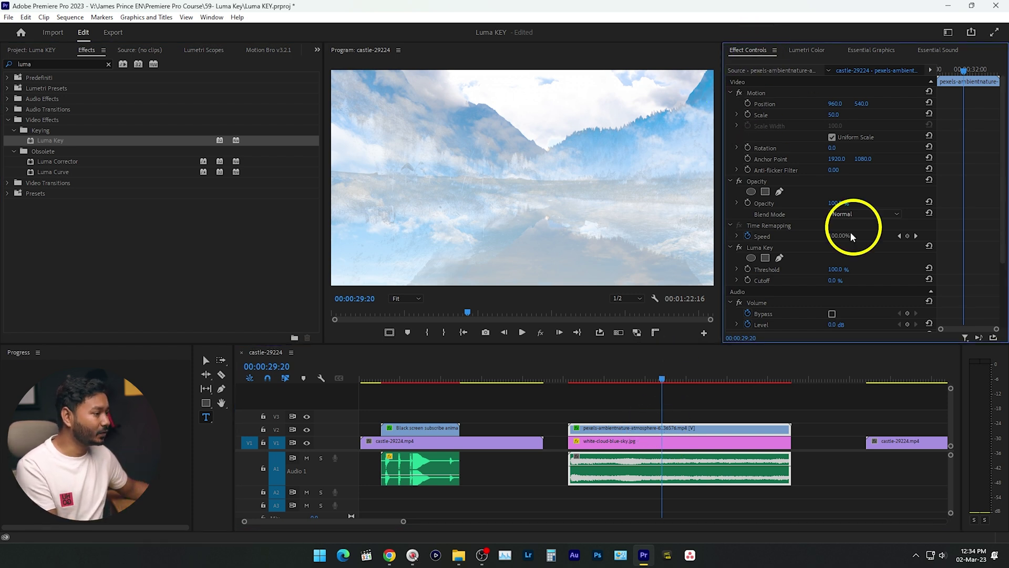
left_click(768, 250)
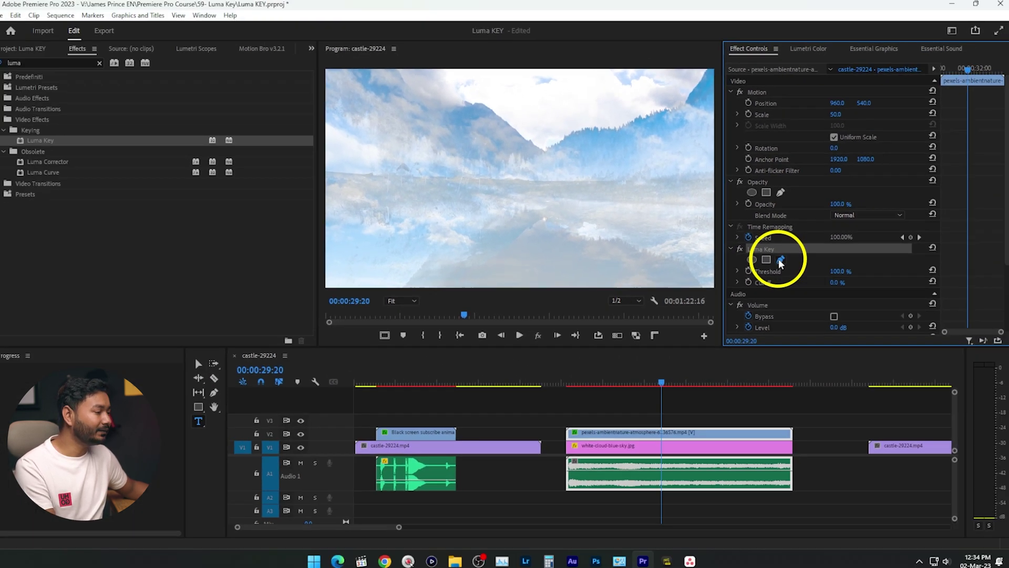
left_click(802, 314)
left_click(386, 71)
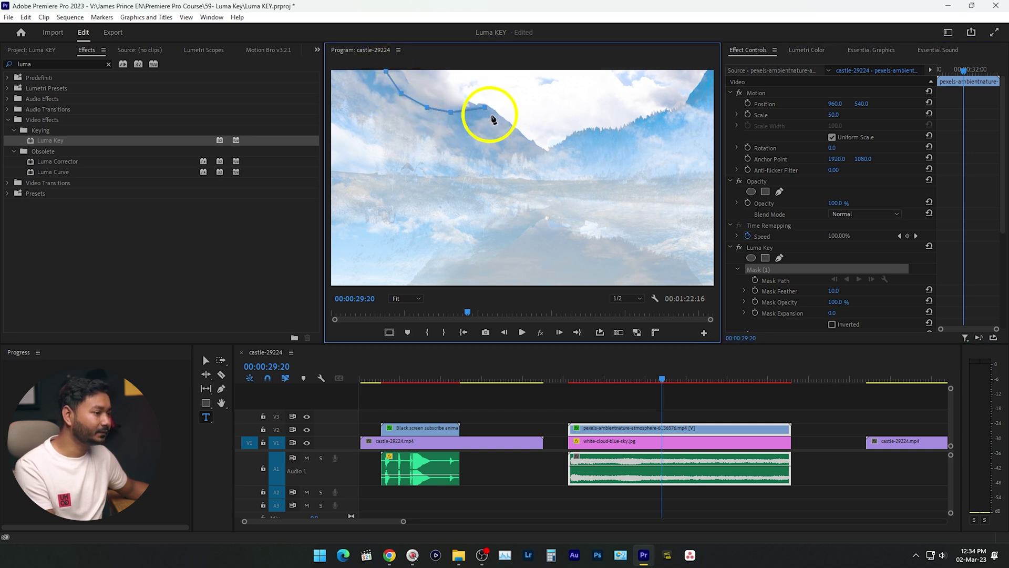
Undo the last mask point and trace new points along the mountain ridge
key("ctrl+z")
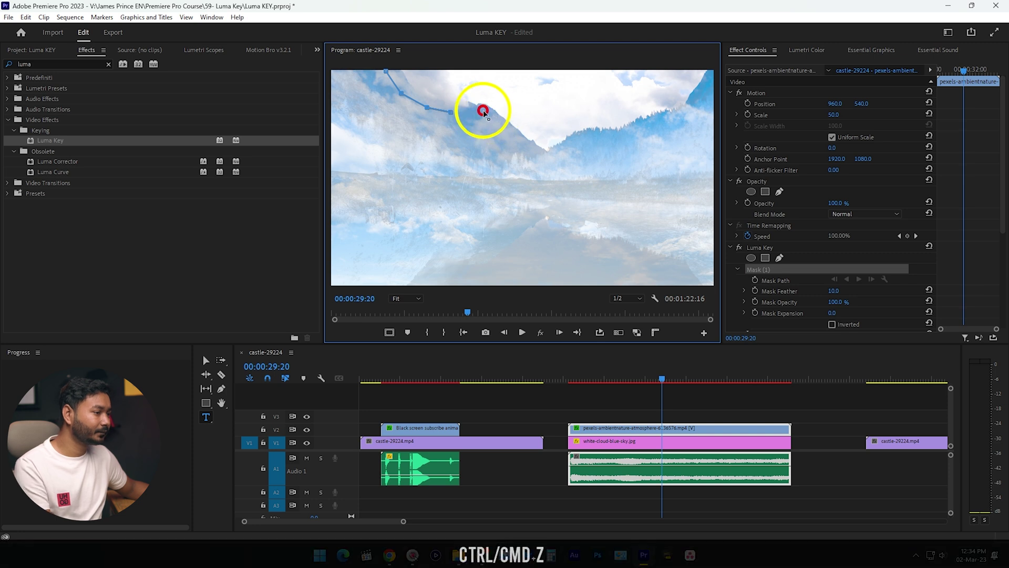
left_click(524, 147)
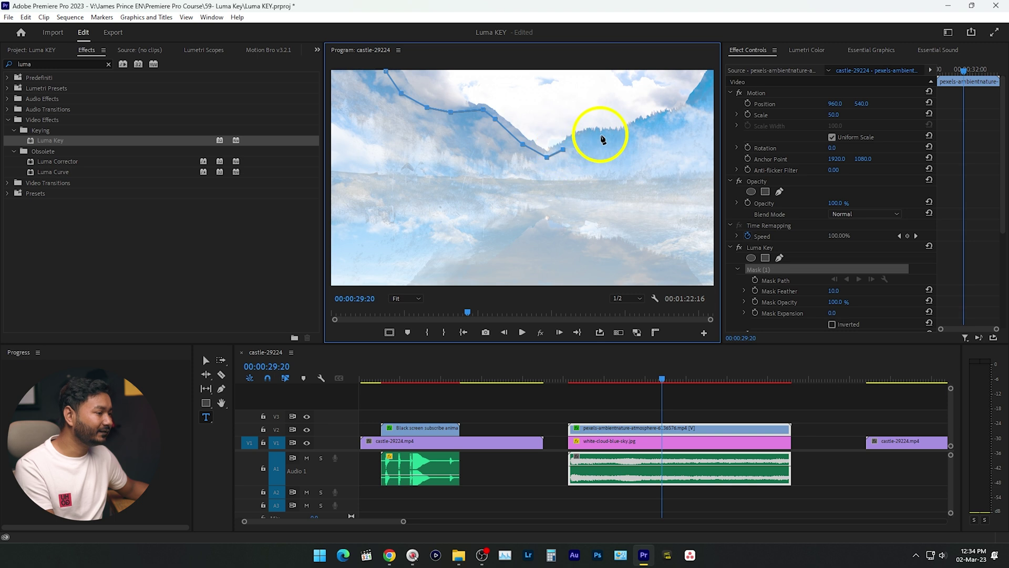
left_click_drag(648, 142, 627, 142)
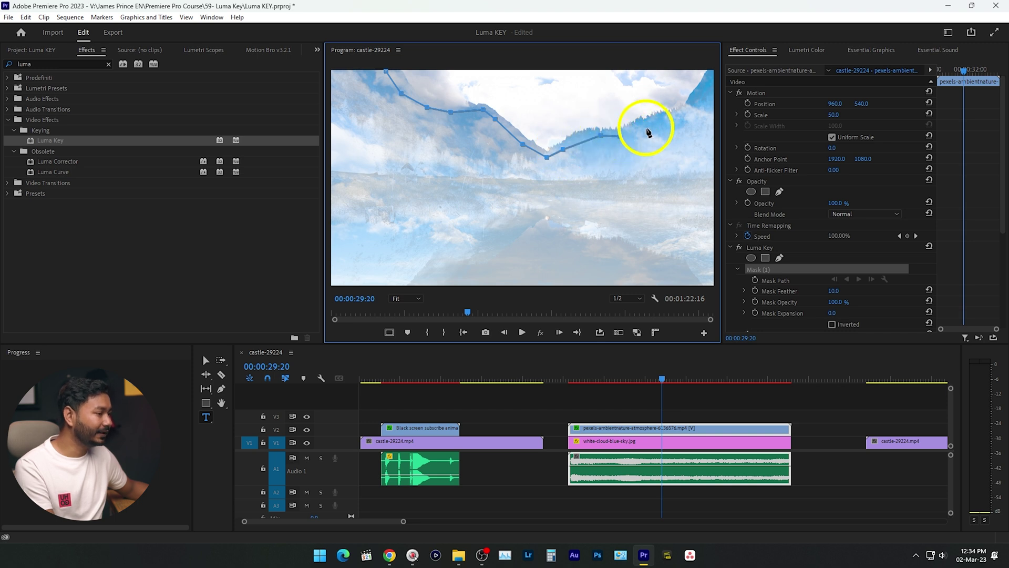
left_click_drag(692, 111, 707, 96)
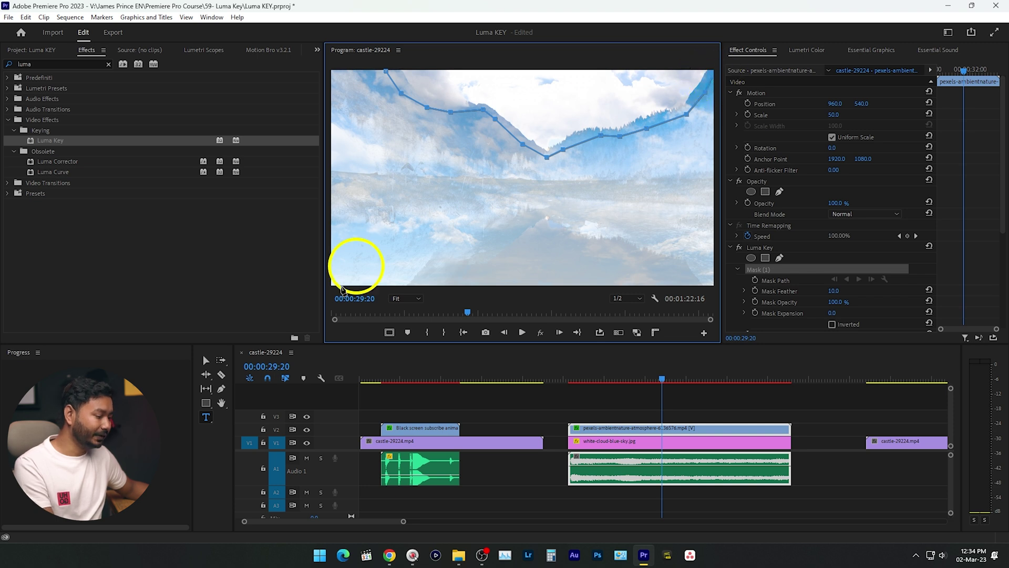
Zoom the monitor to 10%, close the mask above the frame, then return to Fit
left_click(415, 298)
left_click(402, 344)
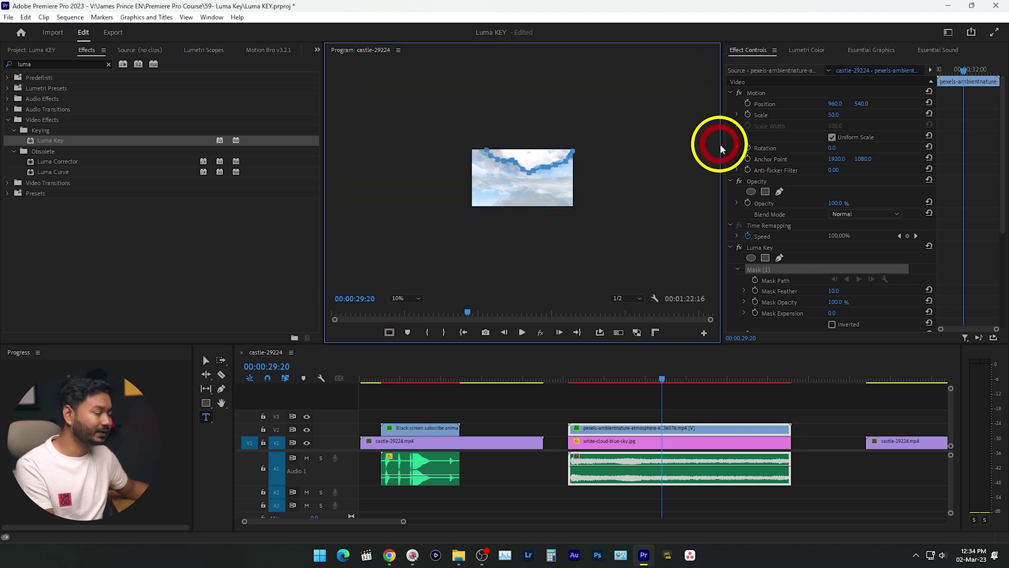
left_click(485, 152)
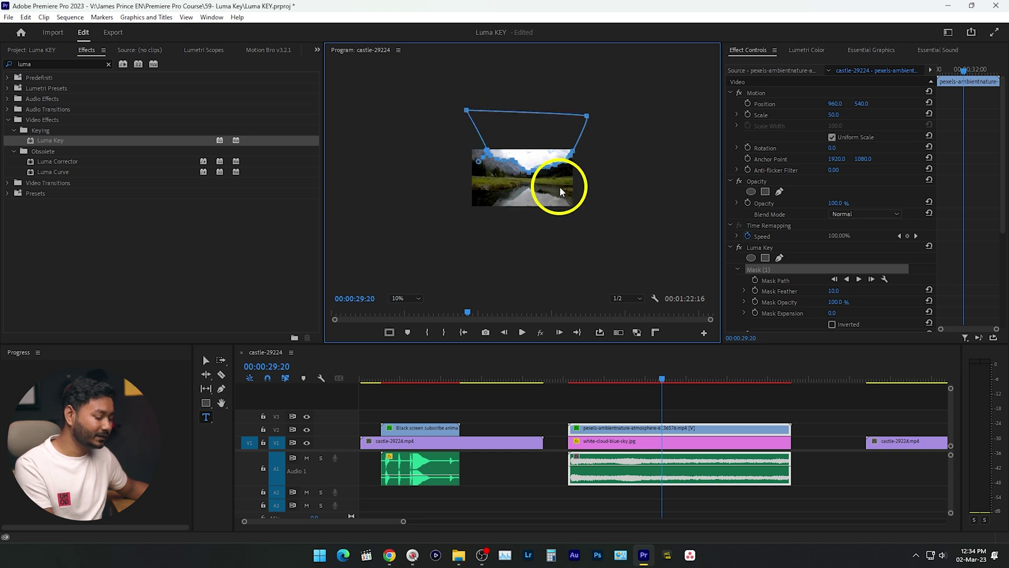
left_click(415, 299)
left_click(404, 309)
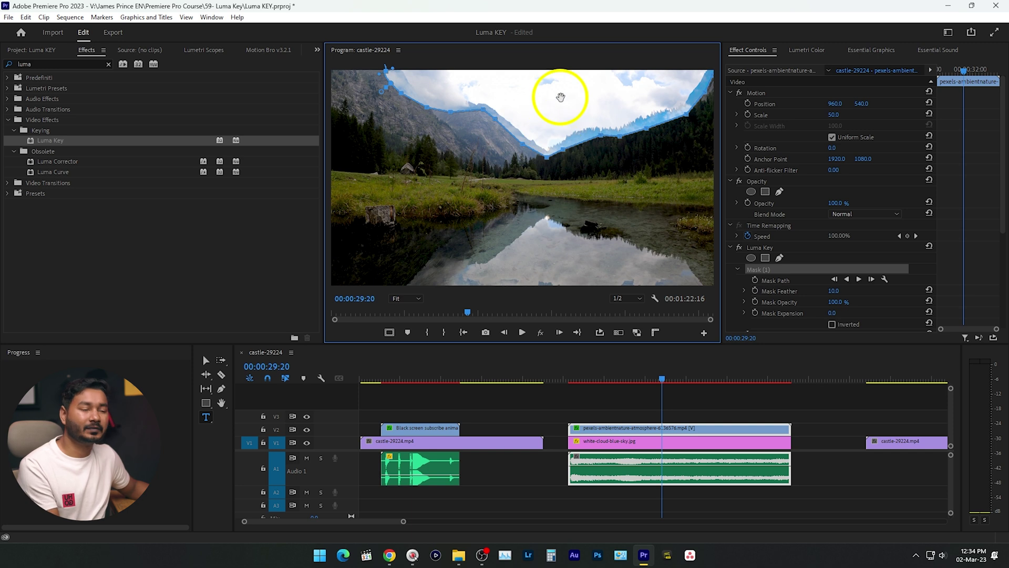
Lower the Luma Key Threshold, raise Cutoff to about 71%, and hide the V1 sky track
scroll(894, 236, "down", 3)
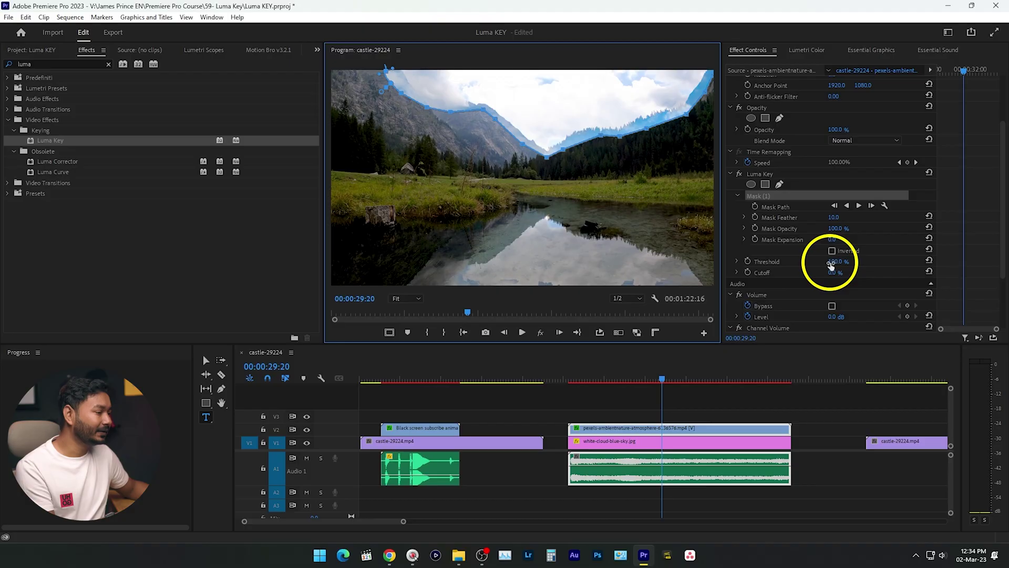
left_click_drag(815, 265, 804, 267)
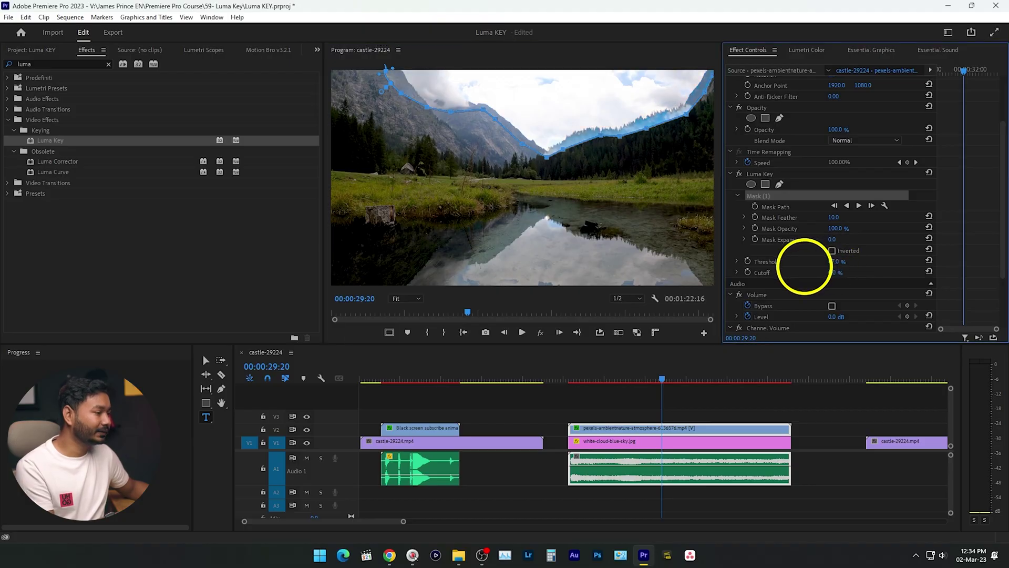
left_click(893, 270)
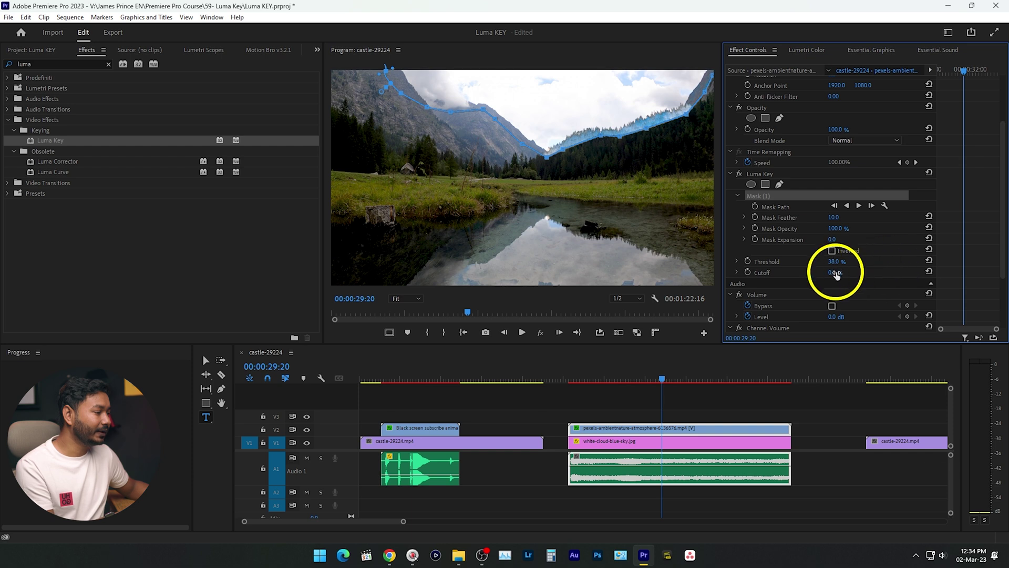
left_click_drag(866, 273, 840, 270)
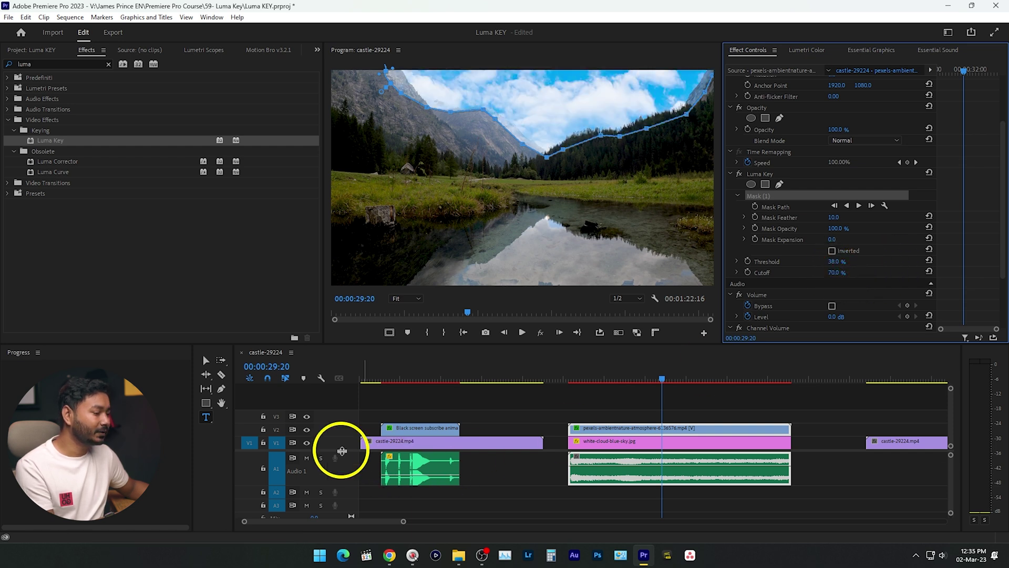
left_click(307, 443)
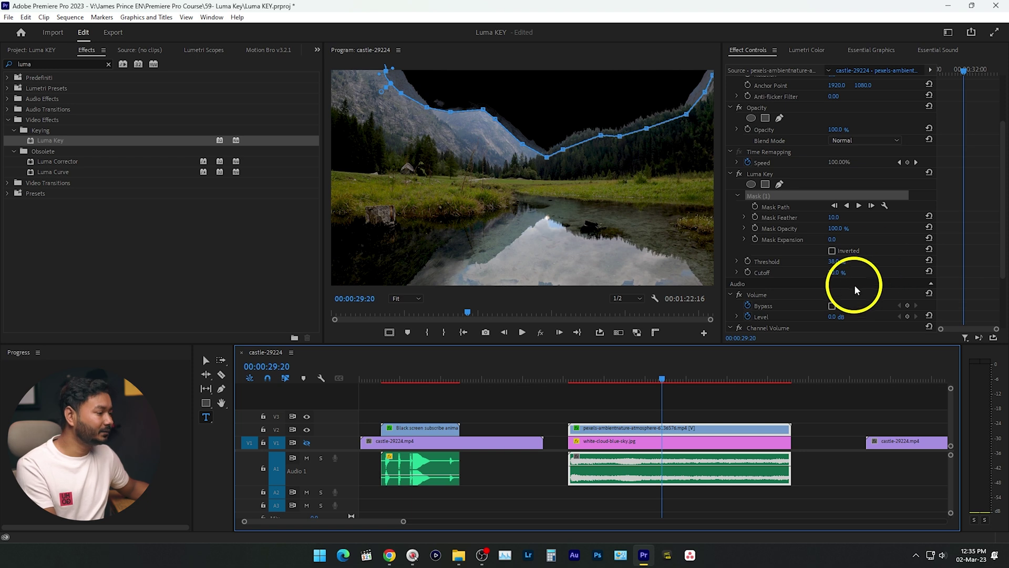
Refine the key to Cutoff 55% and Threshold 22%, then show the sky track again
left_click(835, 273)
type("95")
key("Return")
left_click_drag(831, 272, 809, 273)
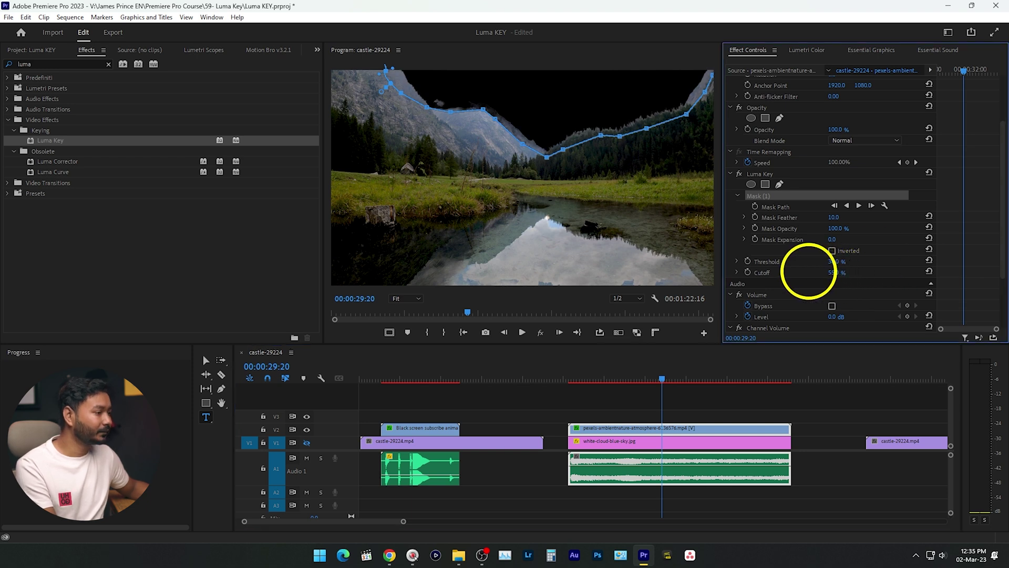
mouse_move(838, 261)
left_mouse_down()
mouse_move(856, 260)
mouse_move(831, 260)
left_mouse_up()
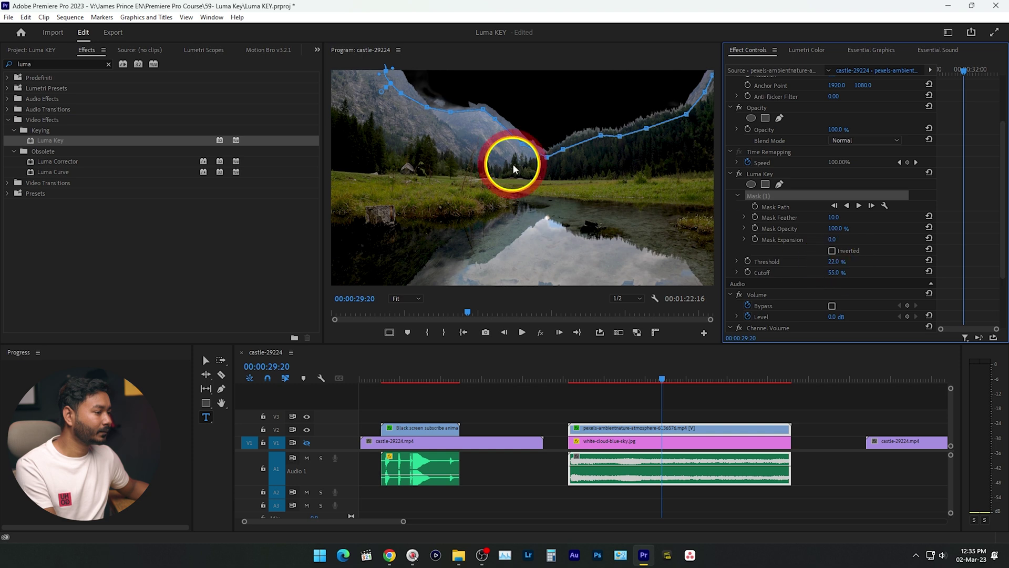
left_click(306, 443)
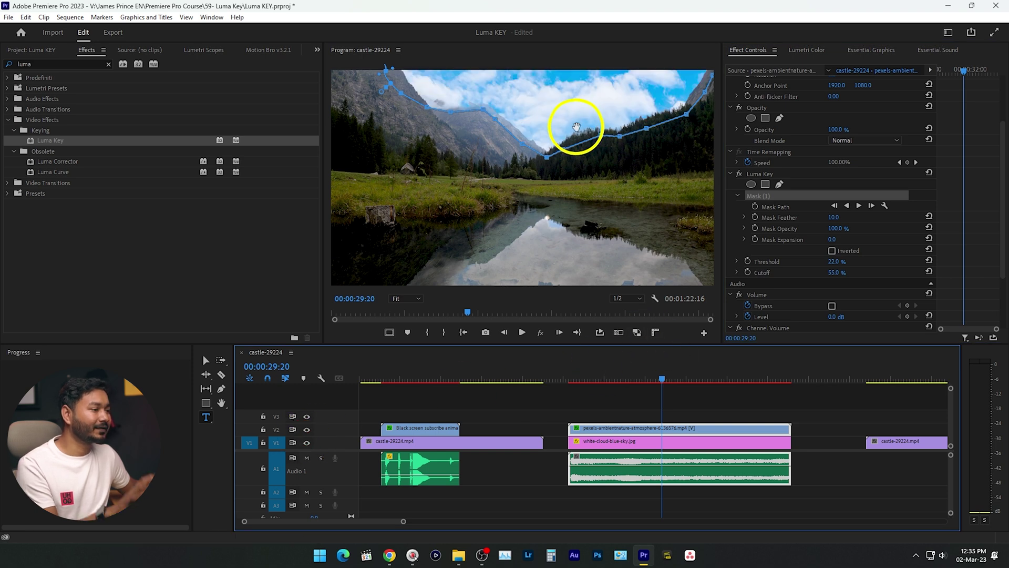
Set the sky mask's Mask Feather to 72 and deselect the clip
left_click(777, 219)
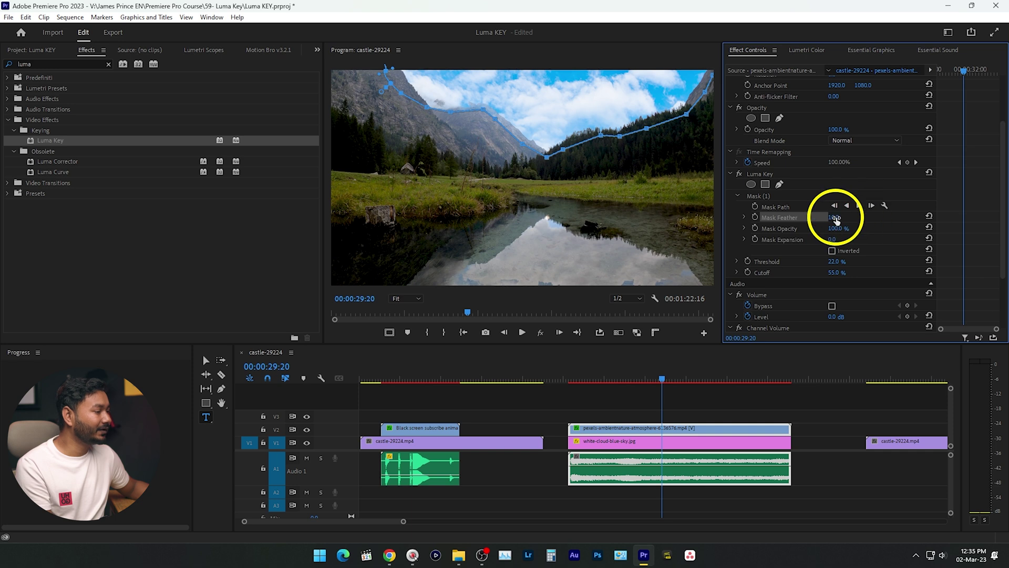
mouse_move(836, 221)
left_mouse_down()
mouse_move(869, 216)
mouse_move(842, 220)
left_mouse_up()
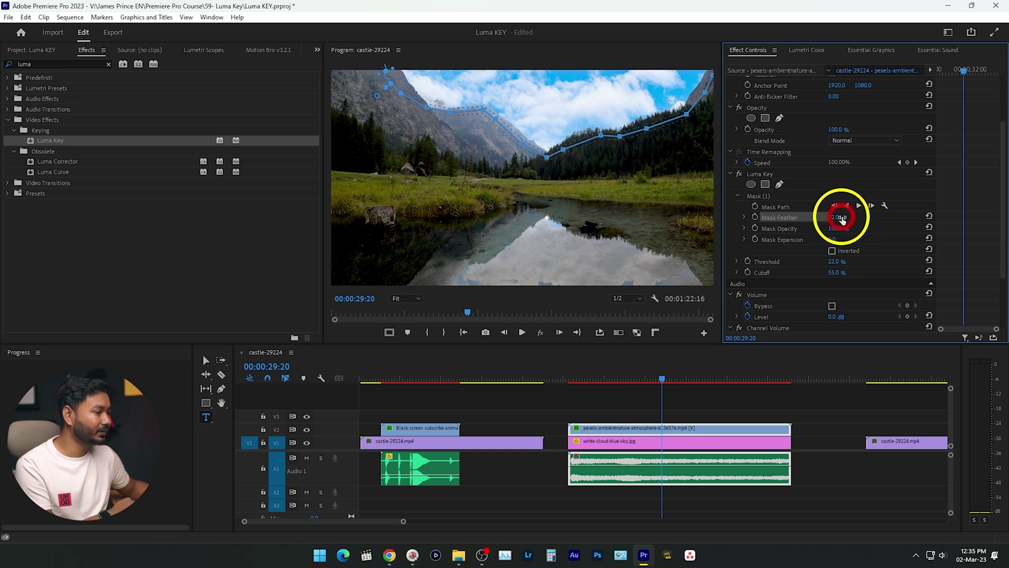
left_click(681, 400)
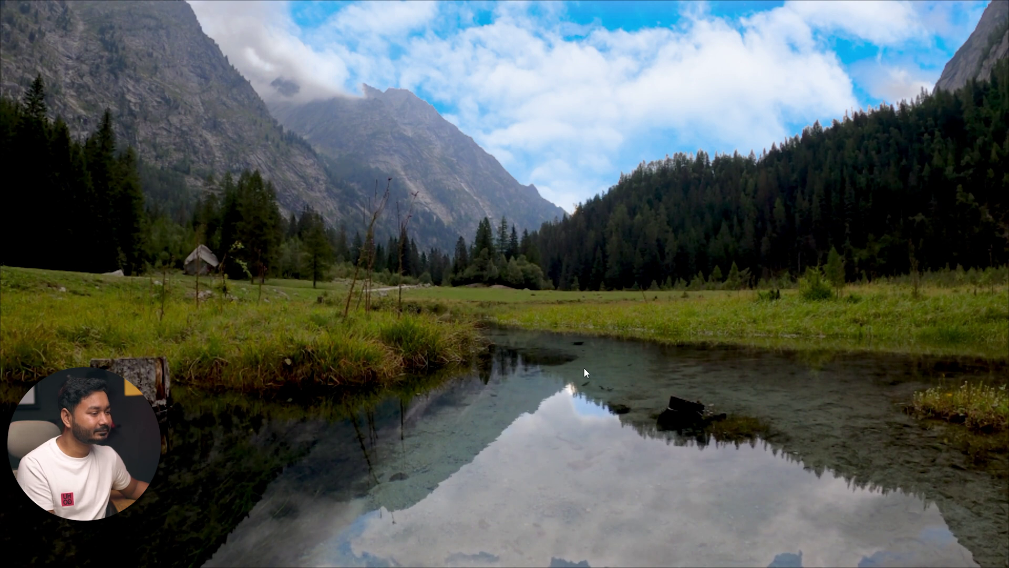
key("space")
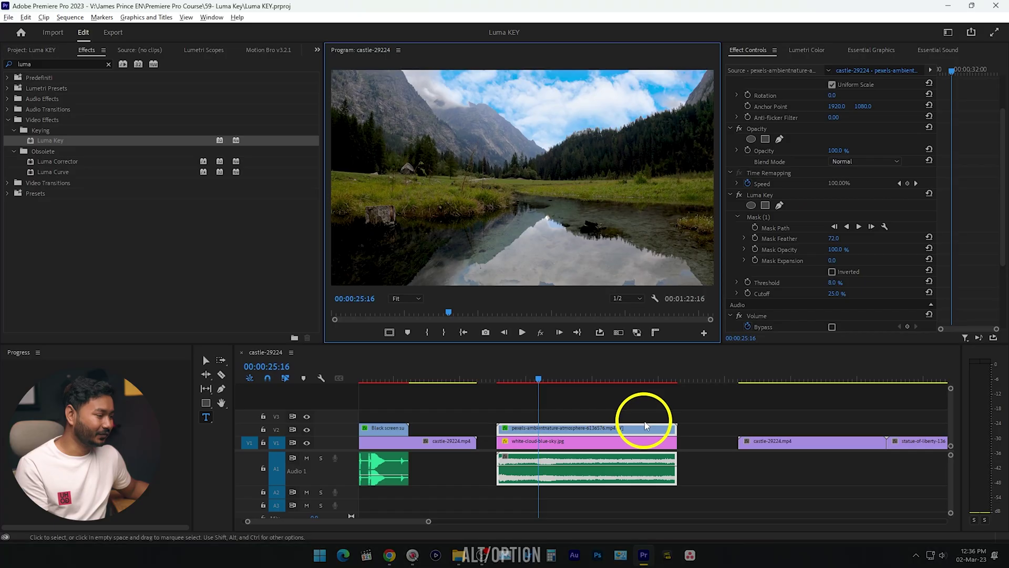
Zoom the timeline out and move the playhead to the castle clip
scroll(645, 426, "down", 3)
left_click_drag(703, 375, 726, 383)
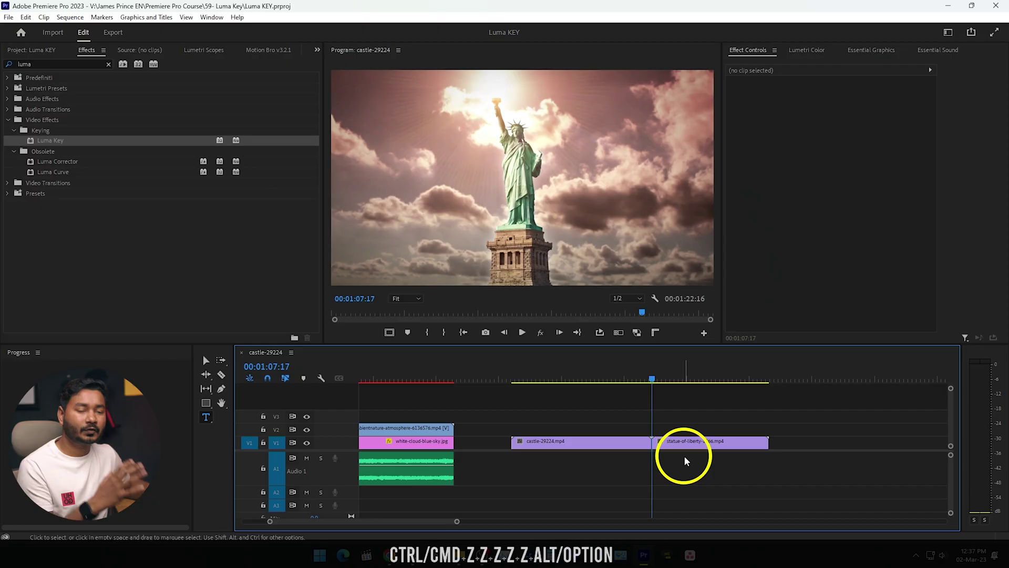
Move the castle clip up onto V2, slightly later in the sequence
left_click(566, 444)
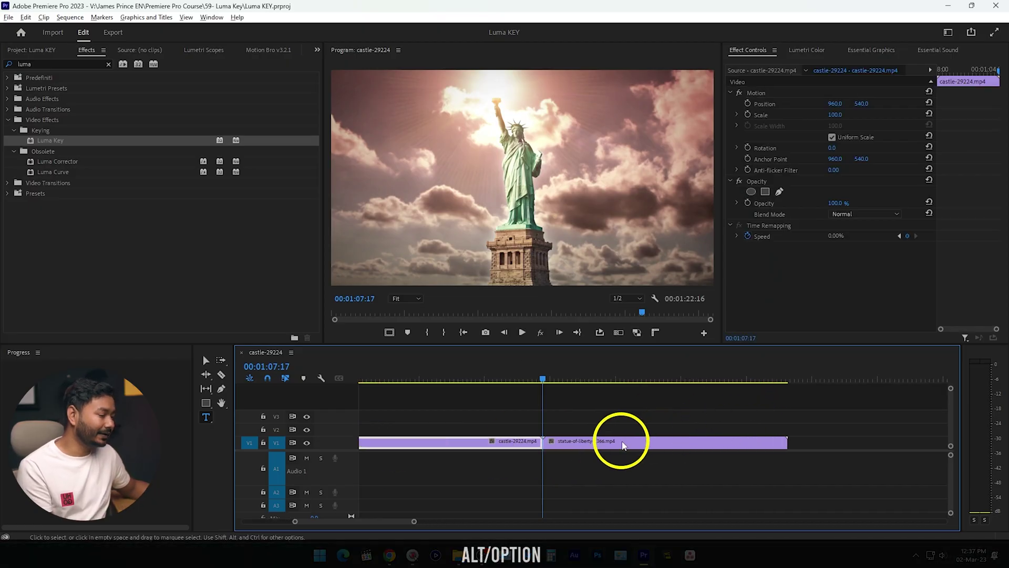
scroll(583, 452, "up", 3)
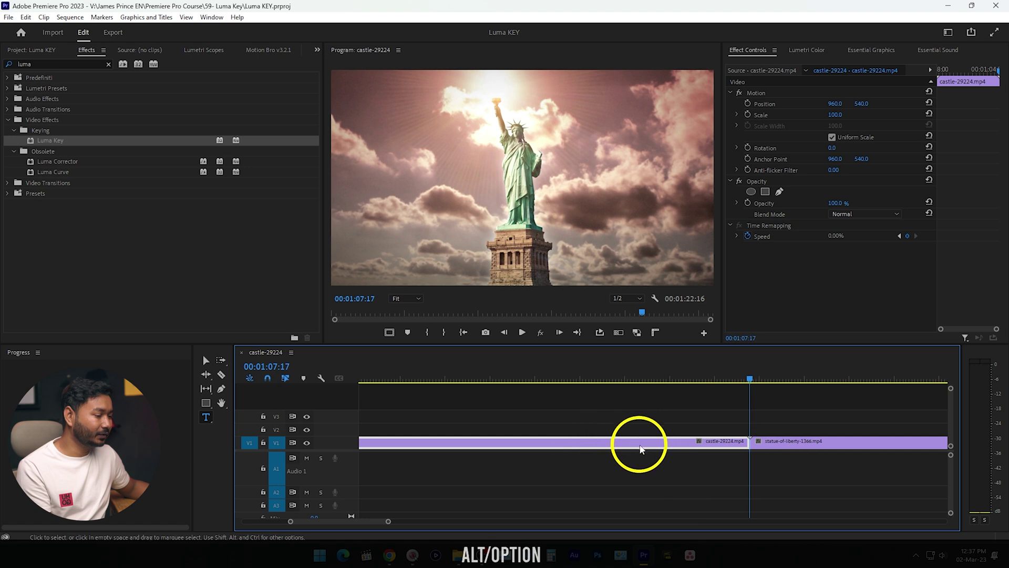
left_click_drag(640, 446, 709, 425)
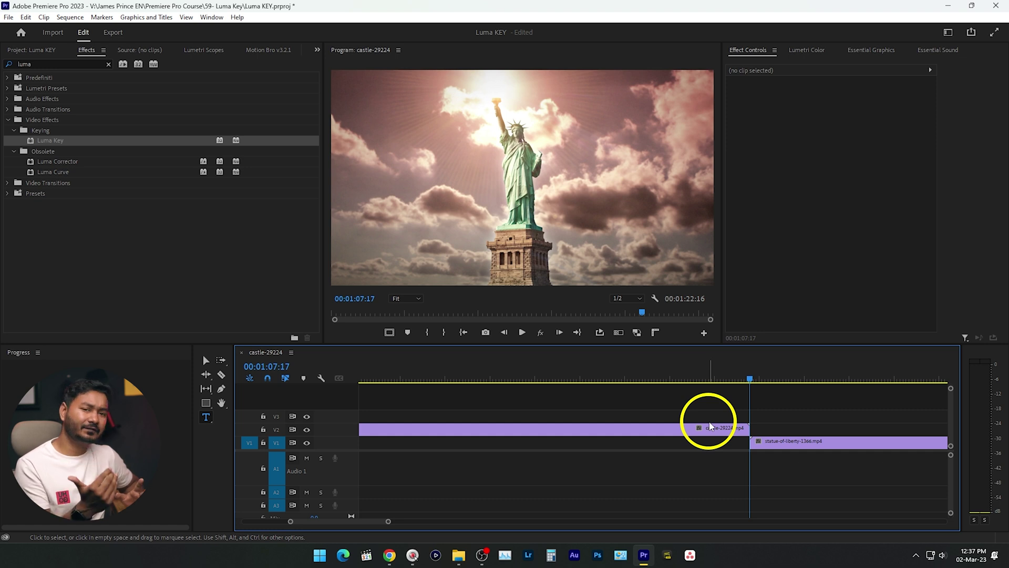
Nudge the castle clip two frames later over the statue clip and apply Luma Key to it
left_click(711, 427)
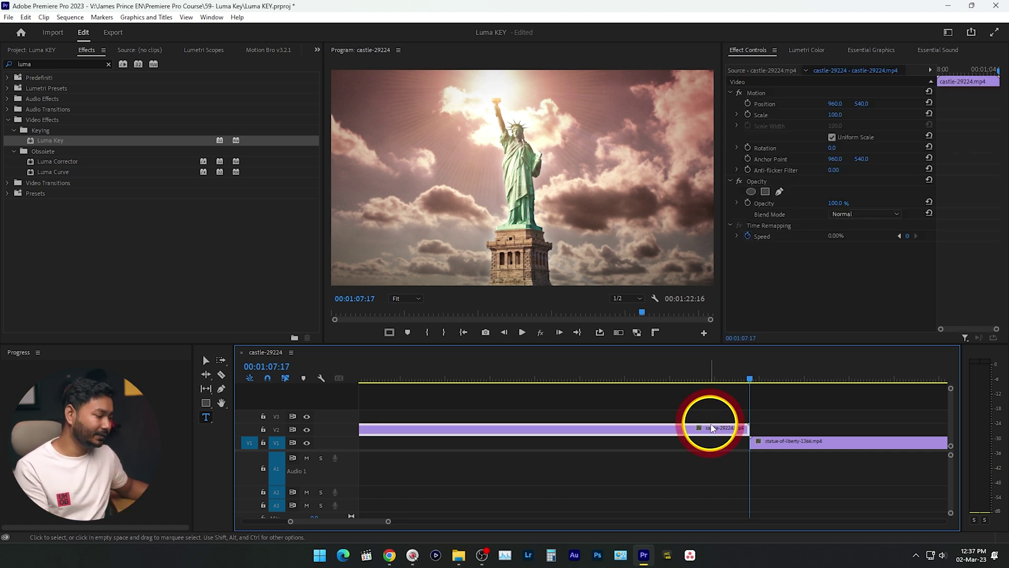
key("shift")
key("alt")
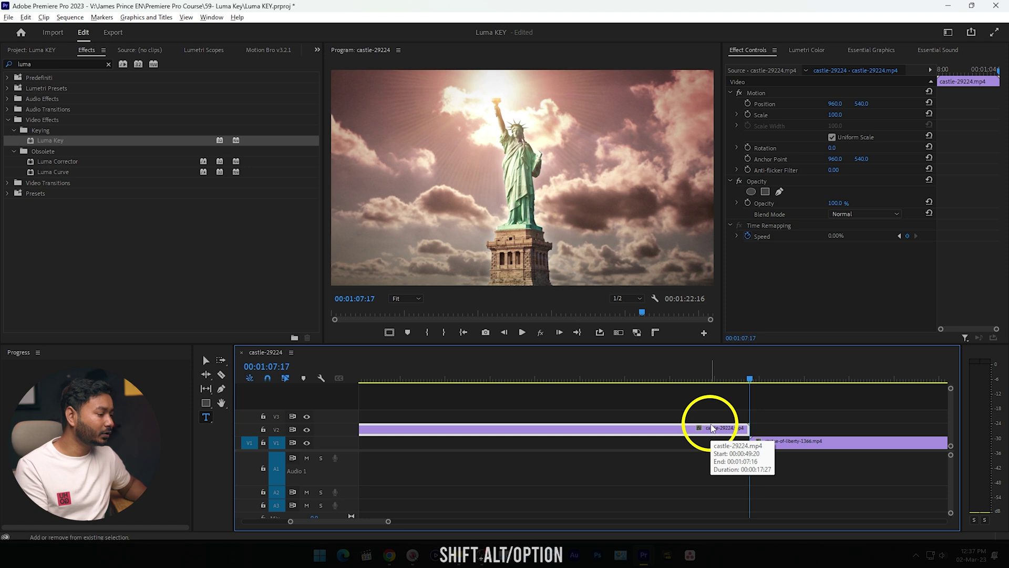
key("shift+alt+Right")
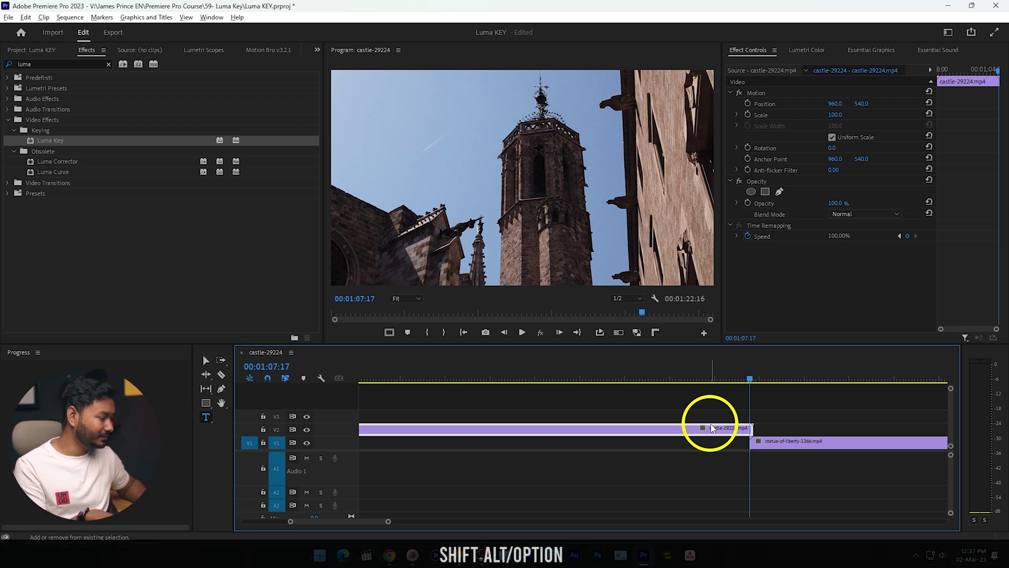
key("shift+alt+Right")
key("shift+alt+Right")
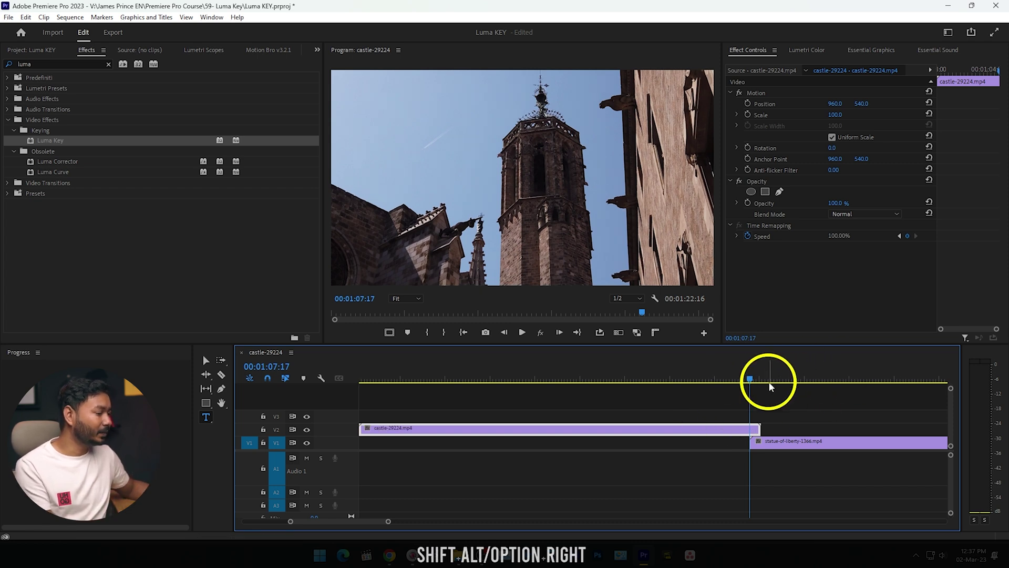
left_click_drag(753, 380, 750, 378)
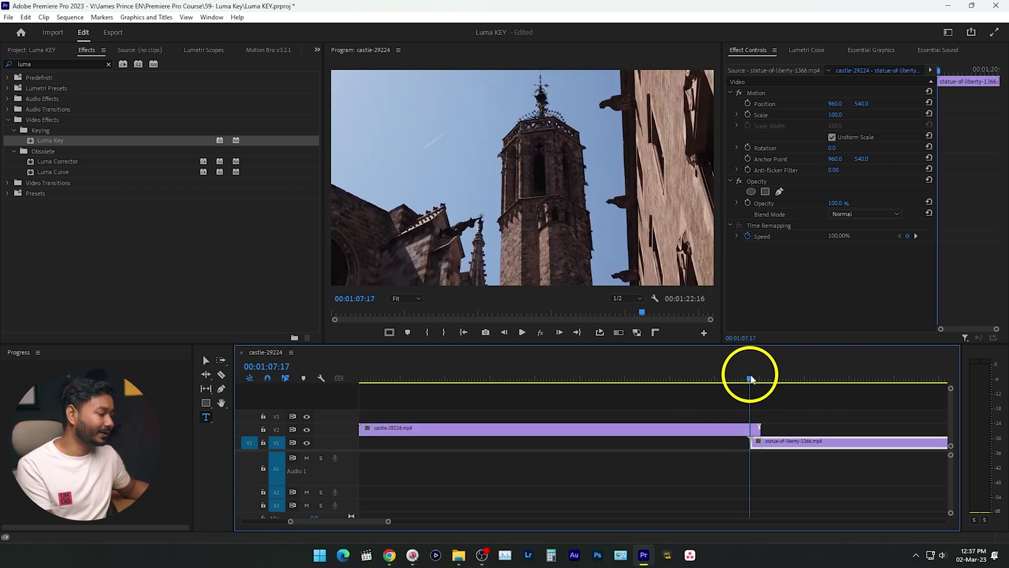
left_click(83, 48)
left_click_drag(38, 140, 720, 432)
Start Luma Key Threshold and Cutoff keyframes at 0% on the castle clip
left_click(750, 50)
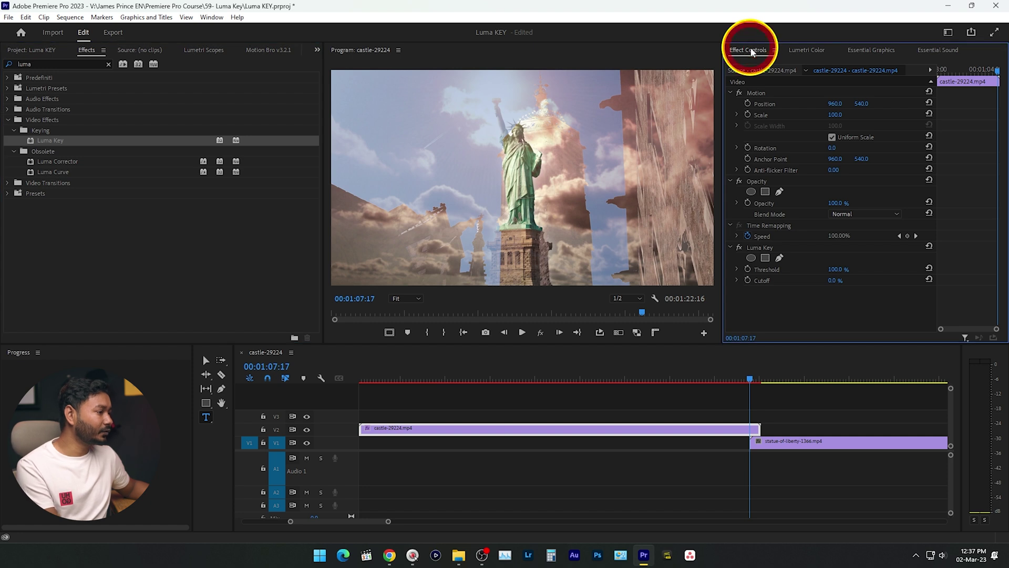
left_click(758, 247)
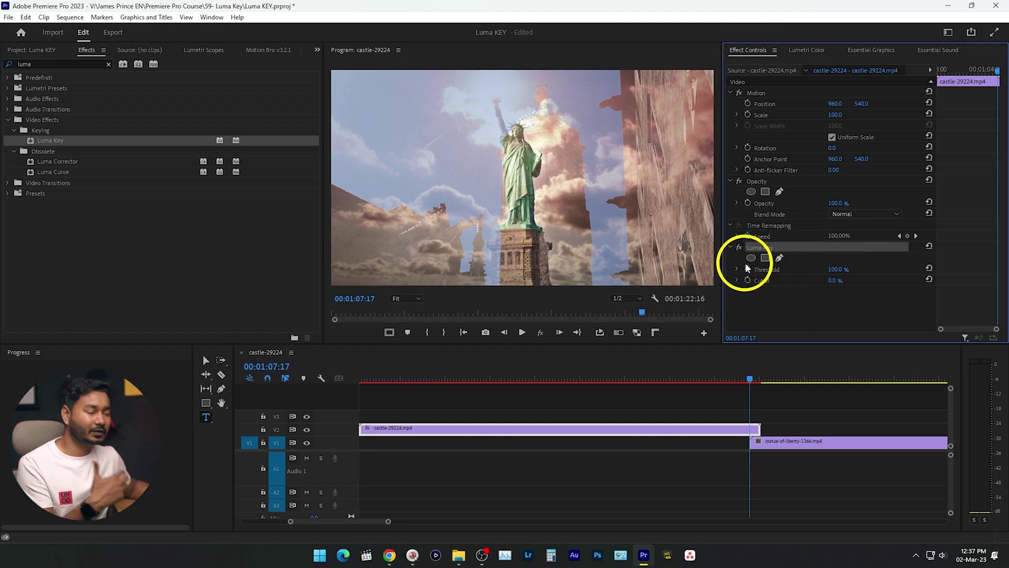
left_click_drag(843, 269, 756, 269)
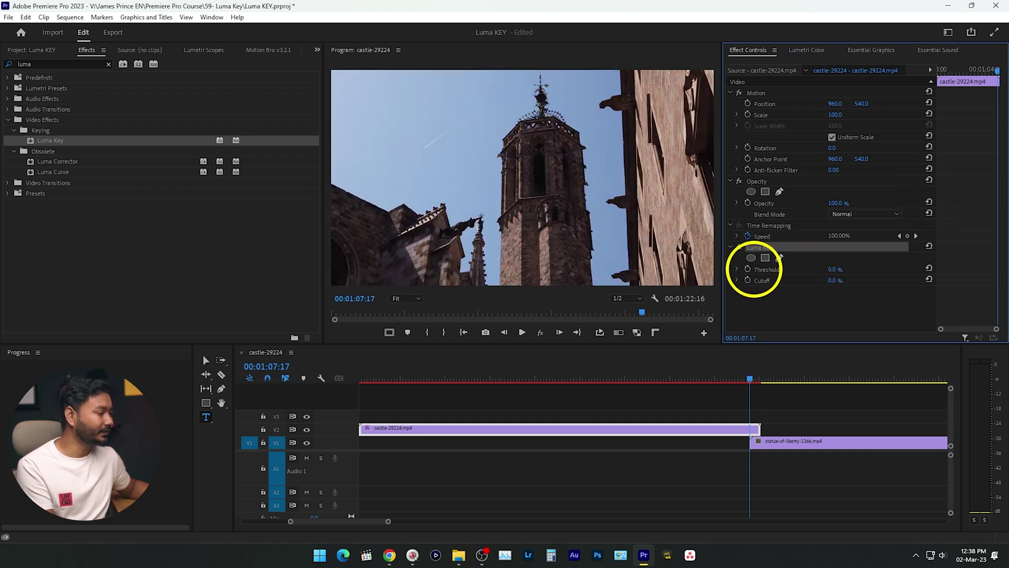
left_click(748, 268)
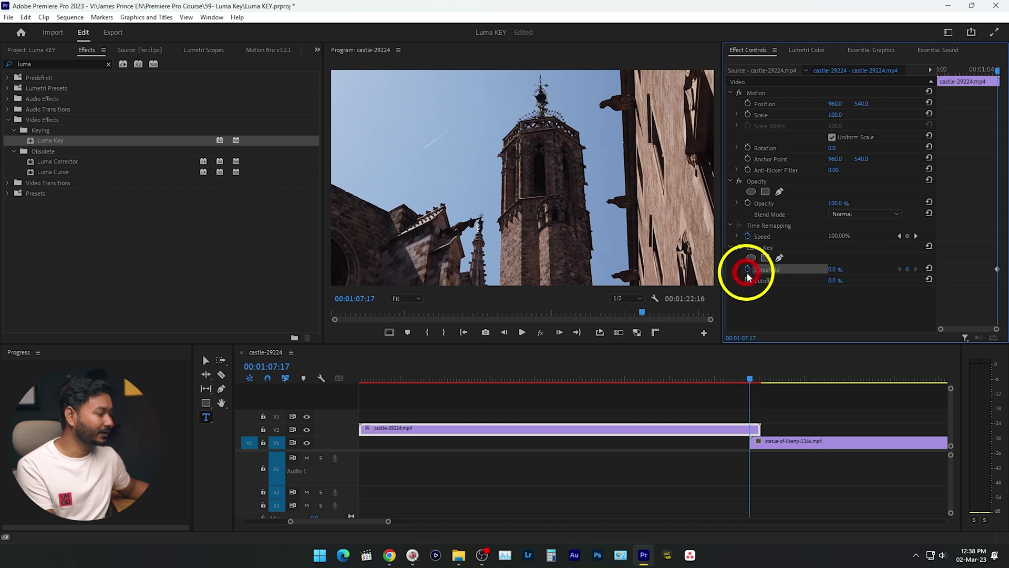
left_click(747, 280)
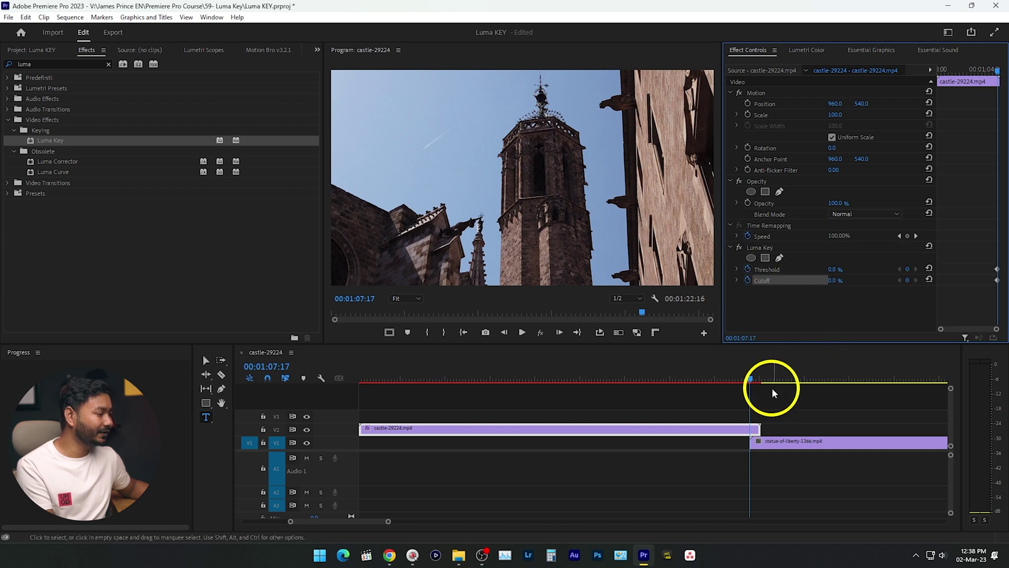
At 00:01:07:29, raise Luma Key Threshold and Cutoff to 100% to reveal the statue
left_click(756, 386)
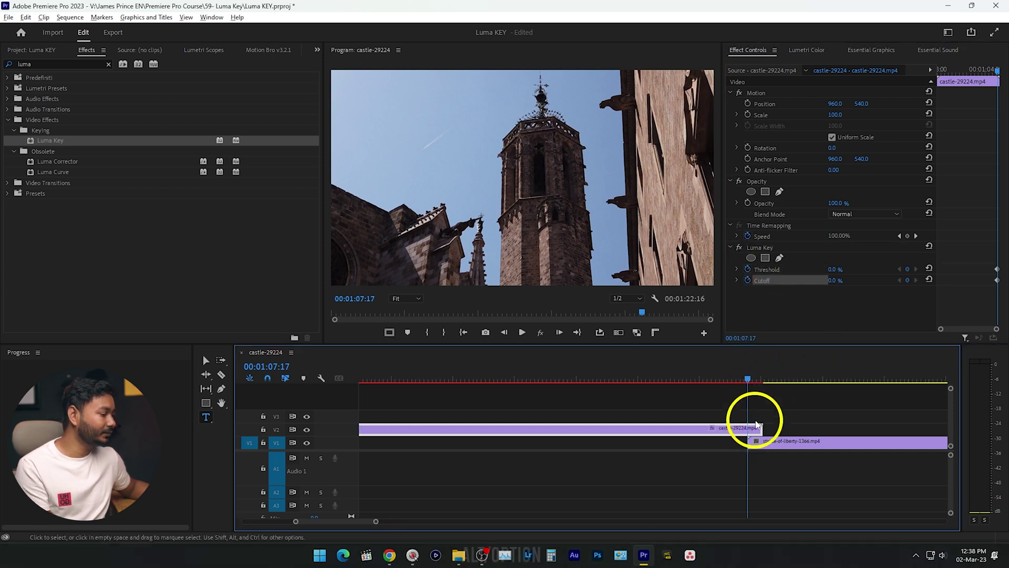
scroll(755, 387, "up", 2)
left_click(765, 380)
left_click_drag(829, 269, 903, 270)
left_click_drag(827, 279, 919, 275)
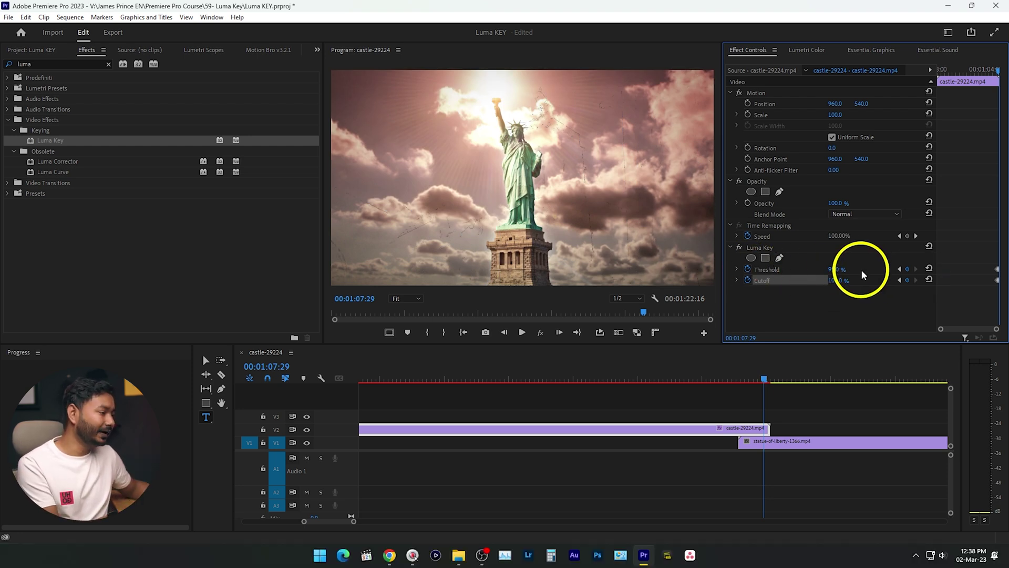
left_click_drag(837, 269, 881, 265)
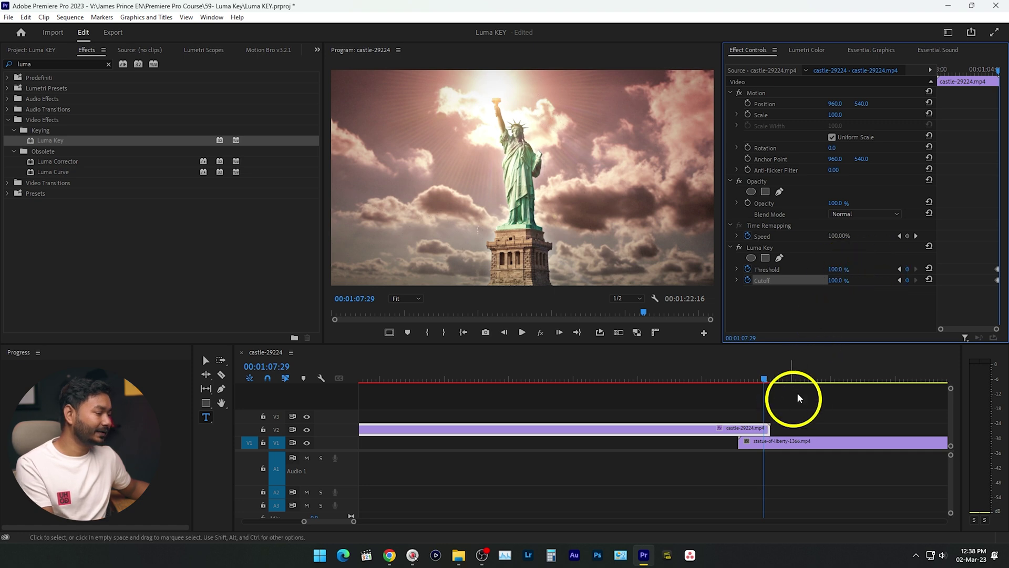
Maximize Effect Controls and shift the end Threshold and Cutoff keyframes slightly earlier
double_click(752, 51)
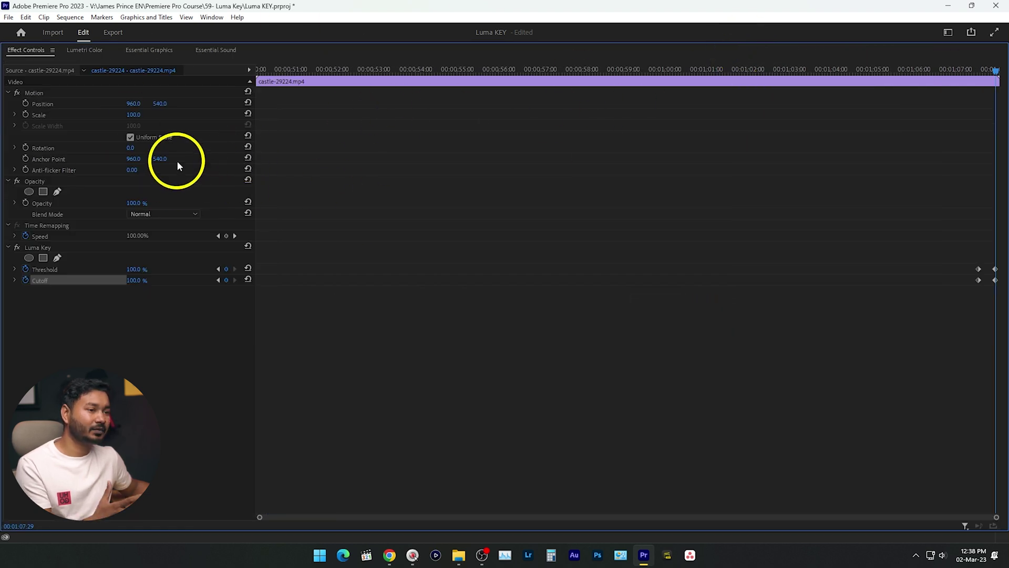
left_click_drag(990, 254, 1001, 301)
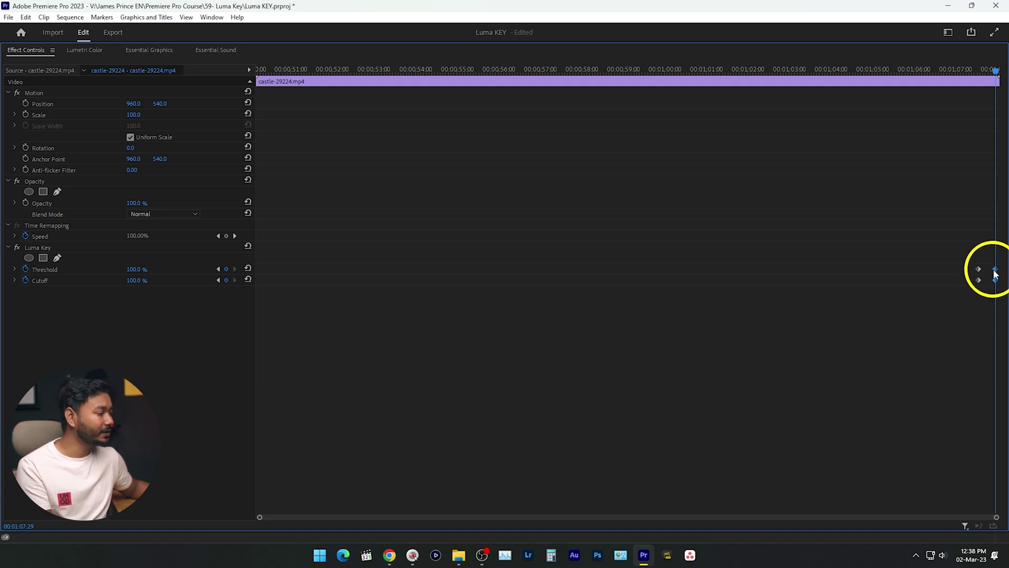
left_click_drag(998, 280, 992, 284)
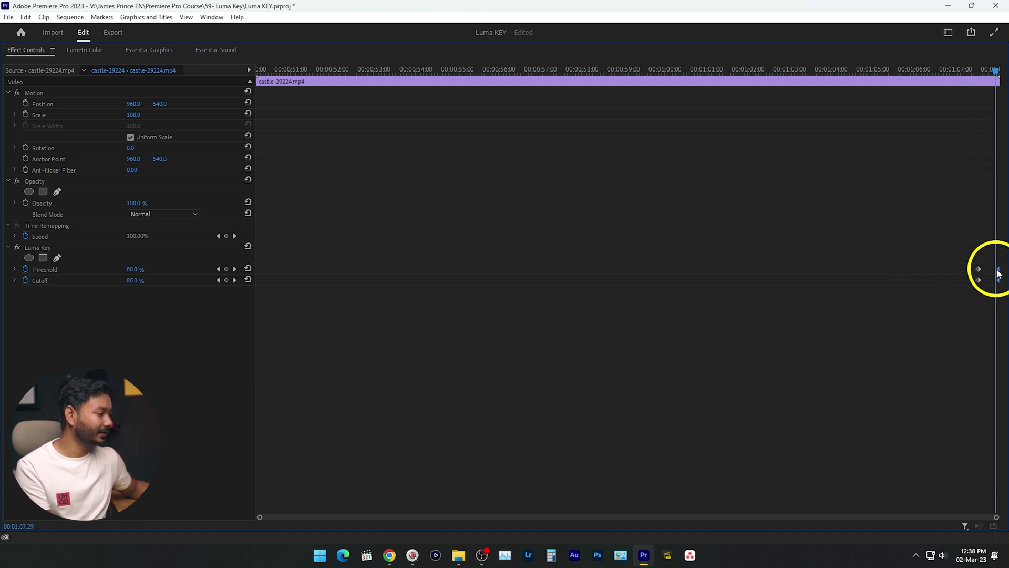
Apply Ease In and Ease Out to the Threshold and Cutoff keyframes
right_click(998, 273)
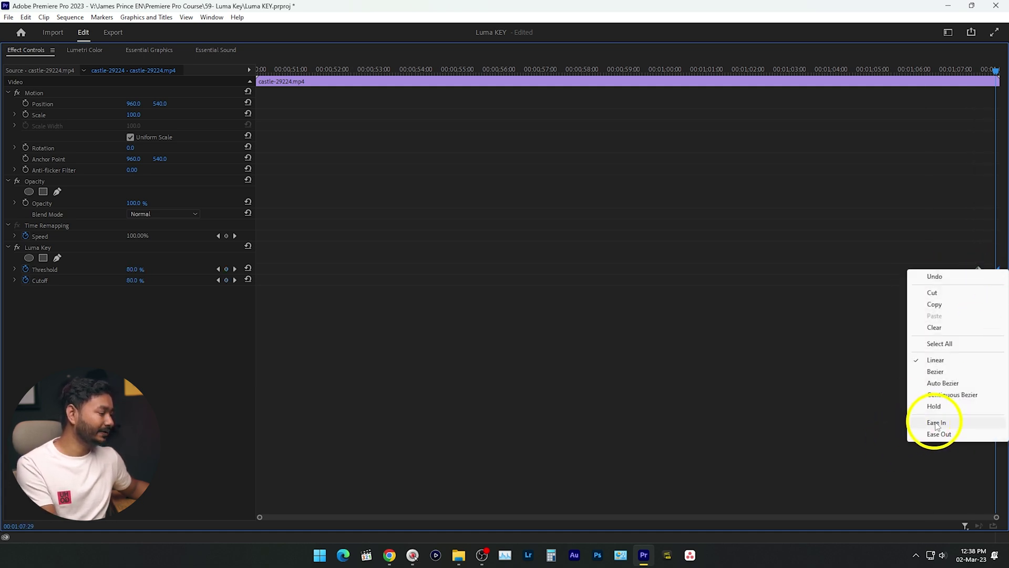
left_click(936, 424)
left_click_drag(961, 252, 982, 300)
right_click(980, 274)
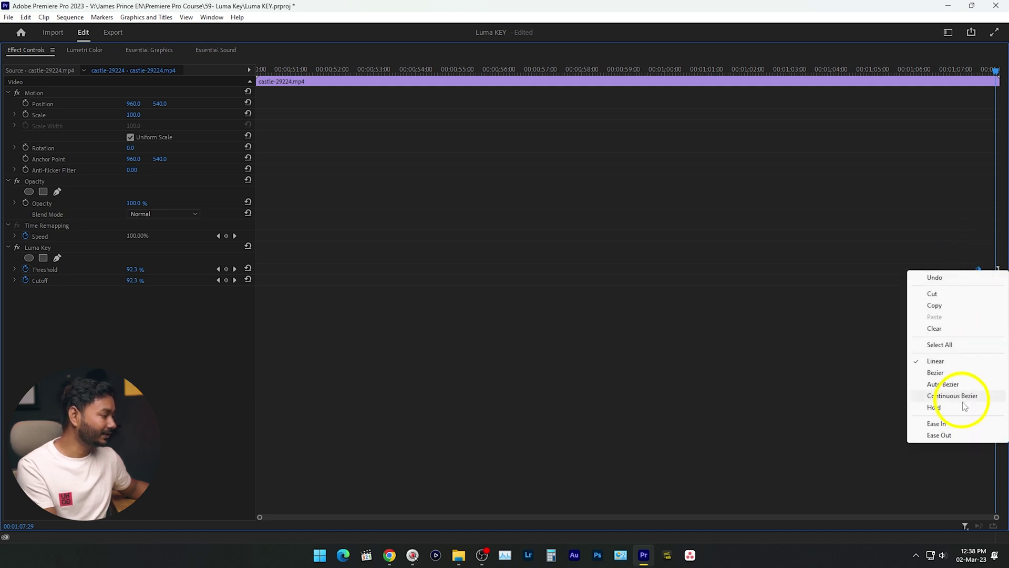
left_click(945, 435)
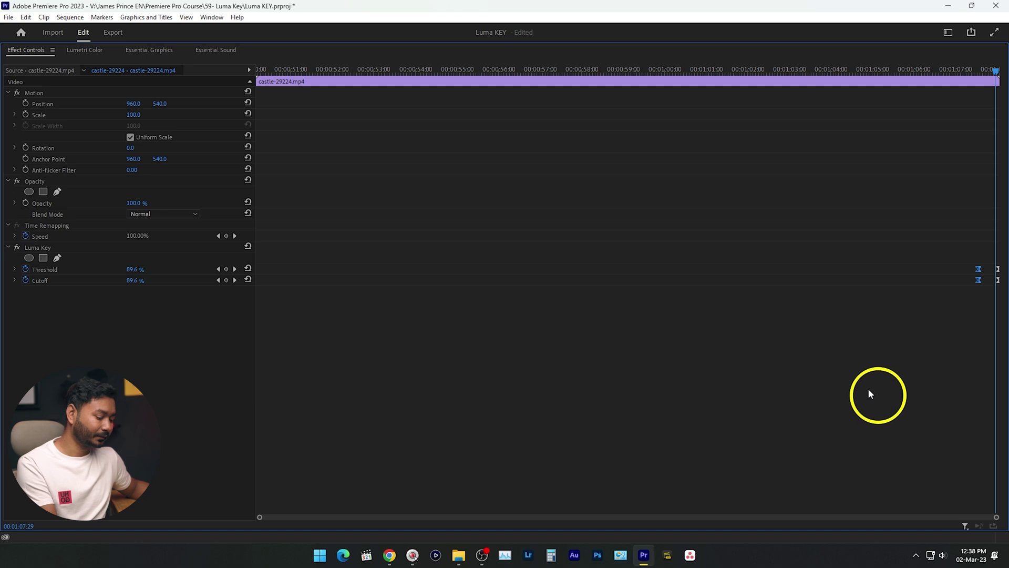
Restore the normal layout and play the castle-to-statue Luma Key transition from just before it
double_click(29, 51)
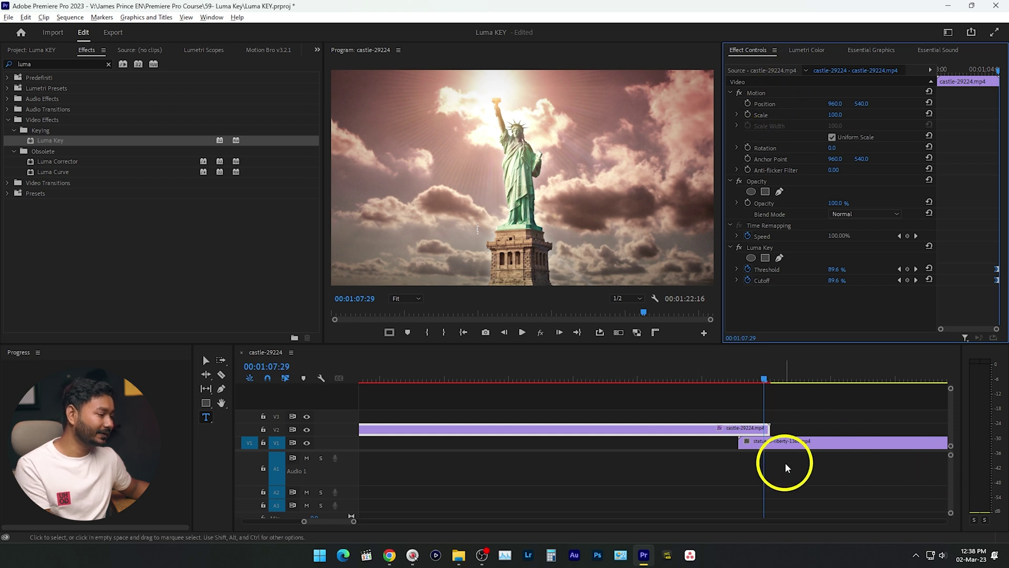
scroll(774, 459, "down", 3)
left_click(751, 376)
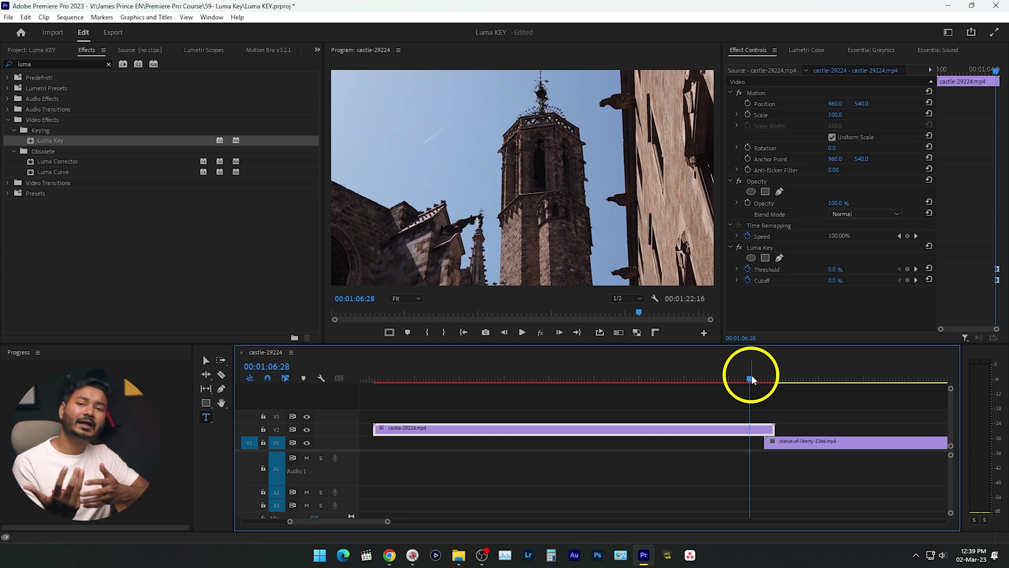
key("space")
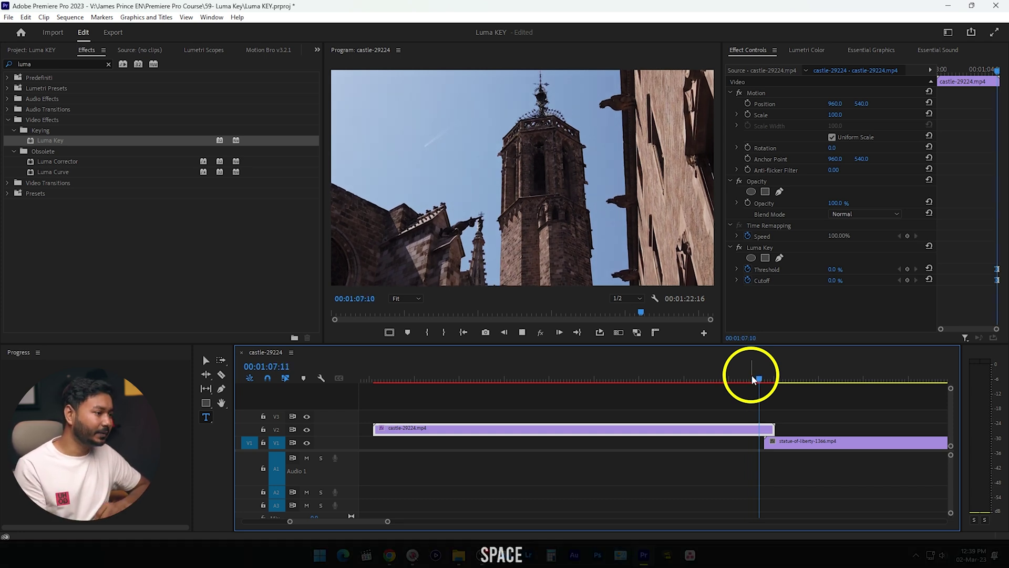